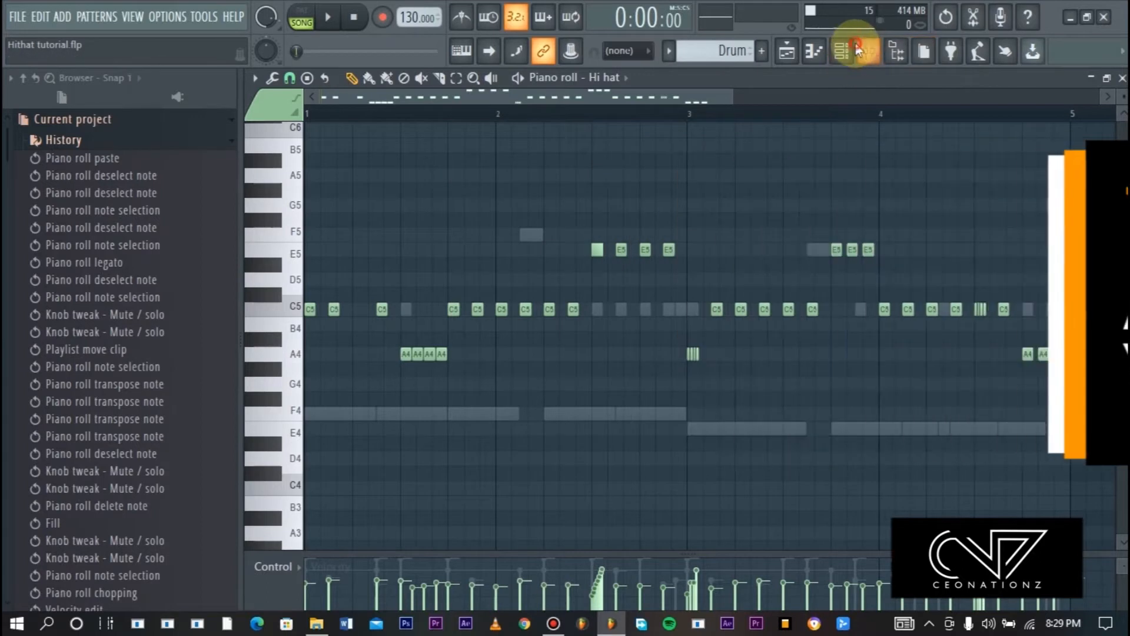
# Fill the Hi hat #2 channel with a note each 2 steps, then audition the pattern in its piano roll
pyautogui.click(838, 53)
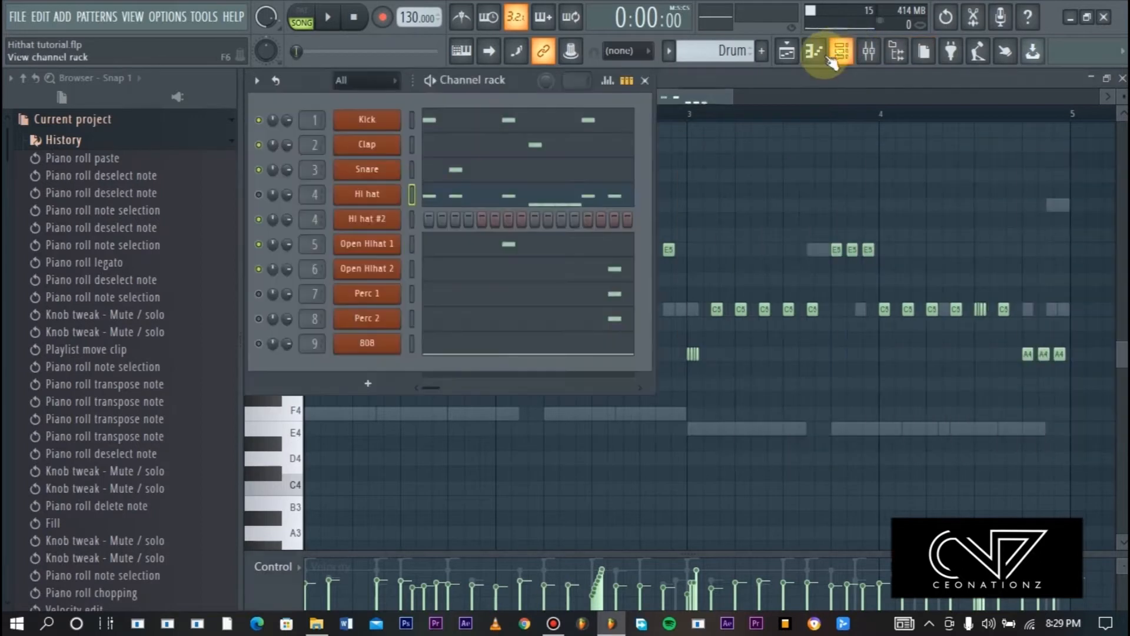
pyautogui.rightClick(360, 220)
pyautogui.click(602, 277)
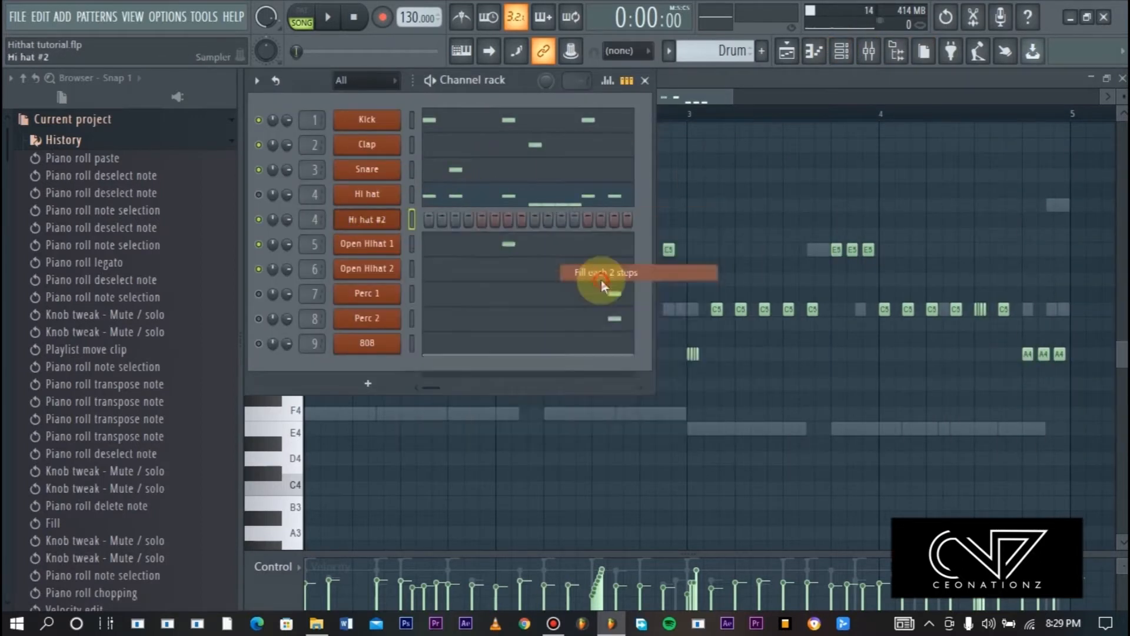
pyautogui.click(705, 109)
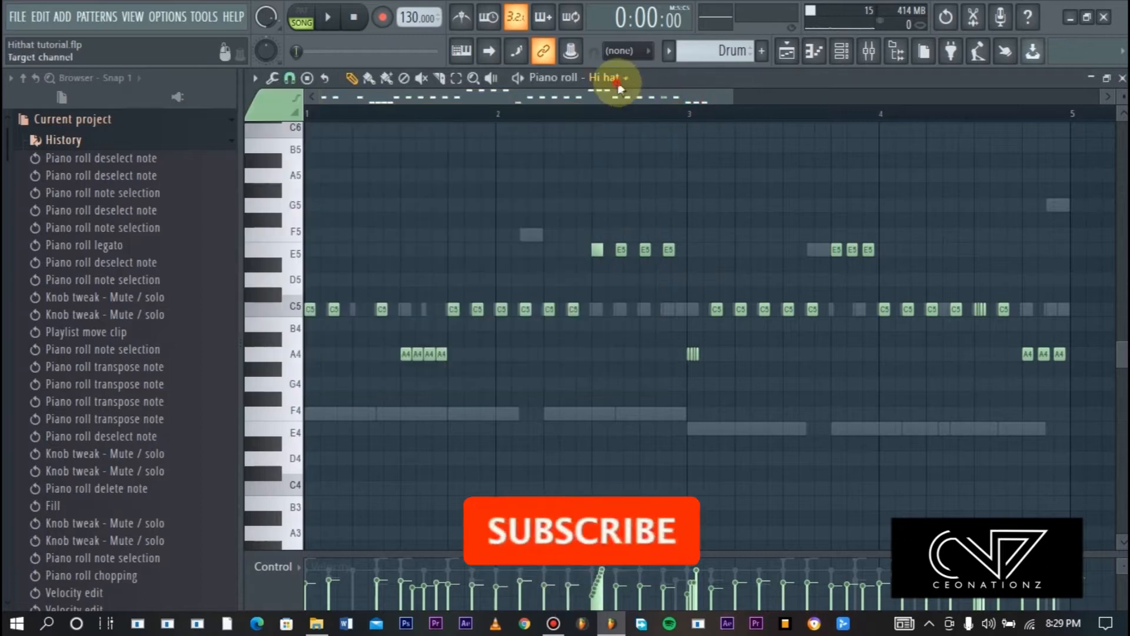
pyautogui.press('space')
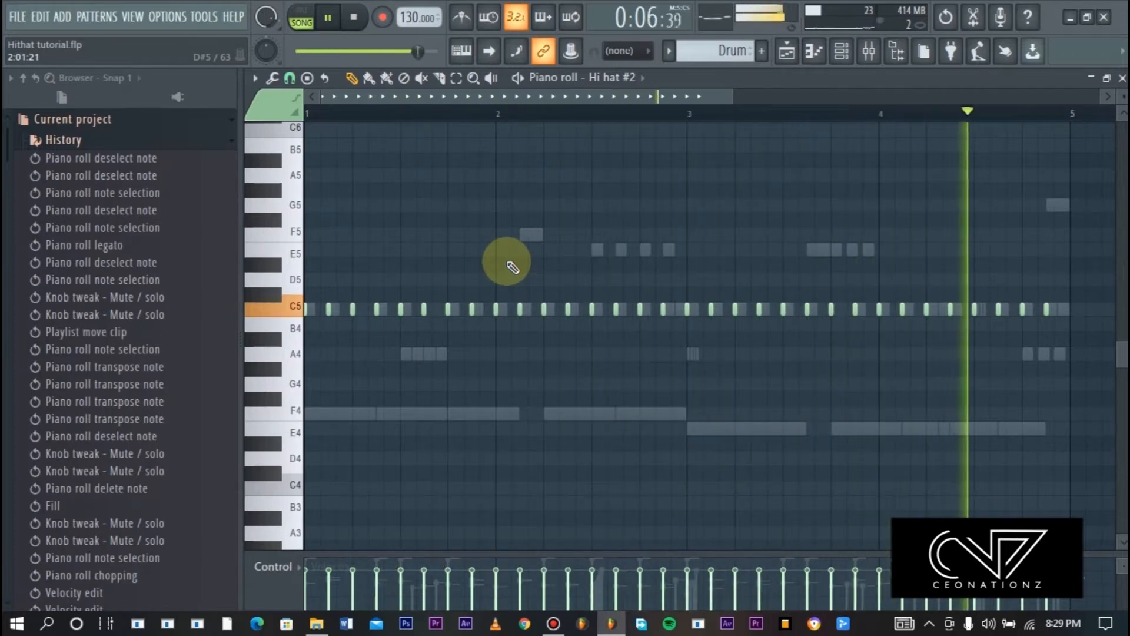
pyautogui.press('space')
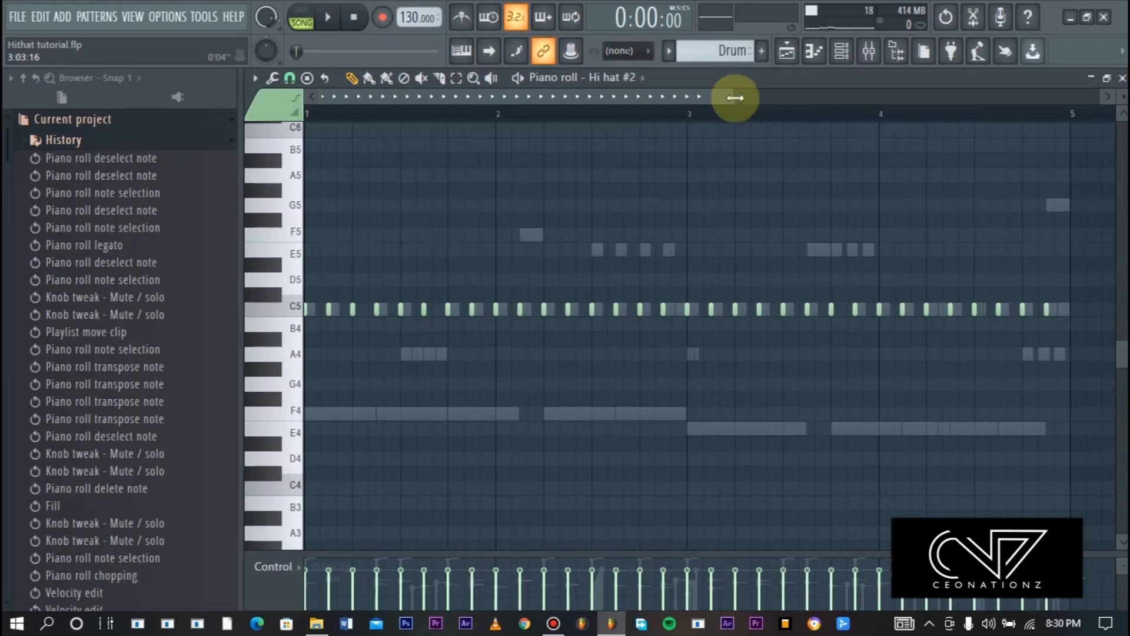
# Set the piano roll snap to 1/4 beat and add extra C5 notes between the hits in the second half of bar 1
pyautogui.moveTo(733, 98); pyautogui.dragTo(480, 151)
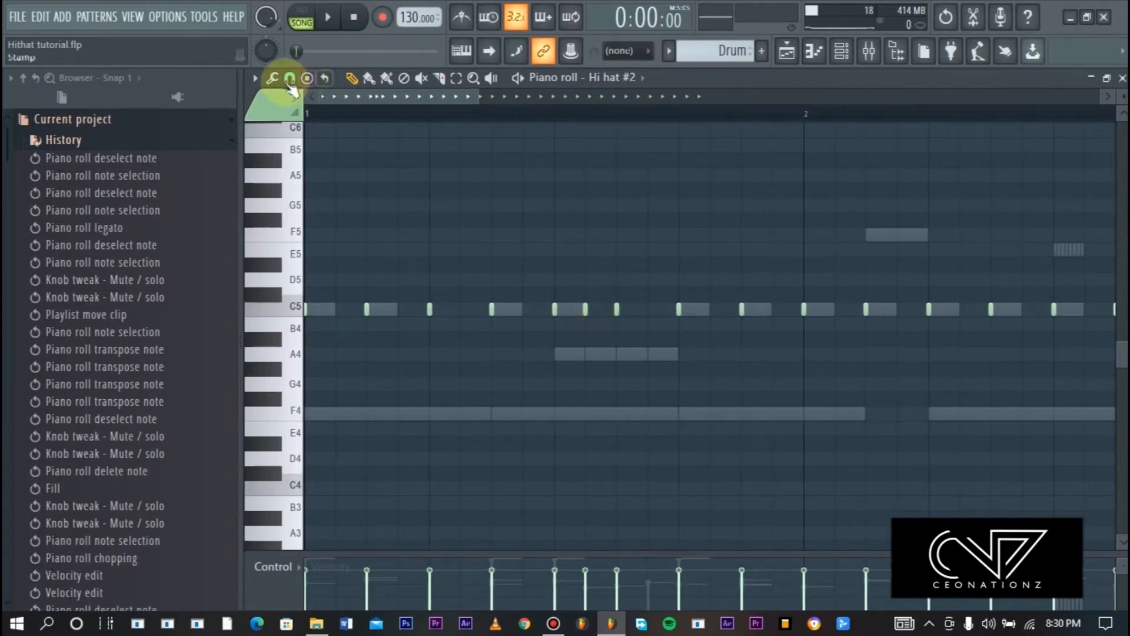
pyautogui.click(254, 77)
pyautogui.moveTo(293, 176)
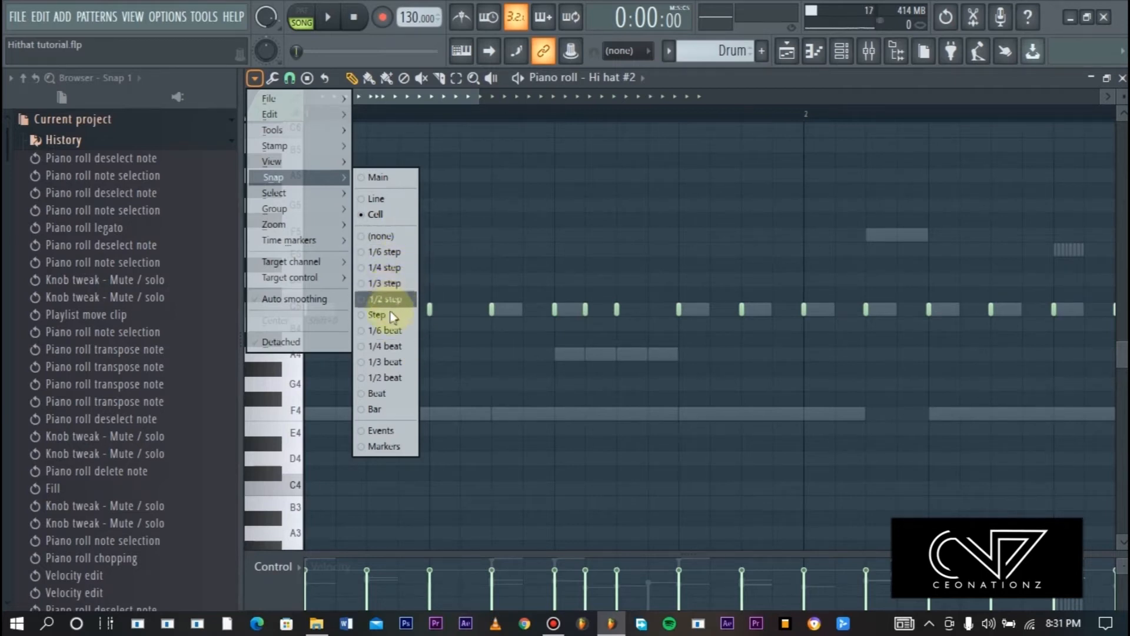
pyautogui.click(398, 347)
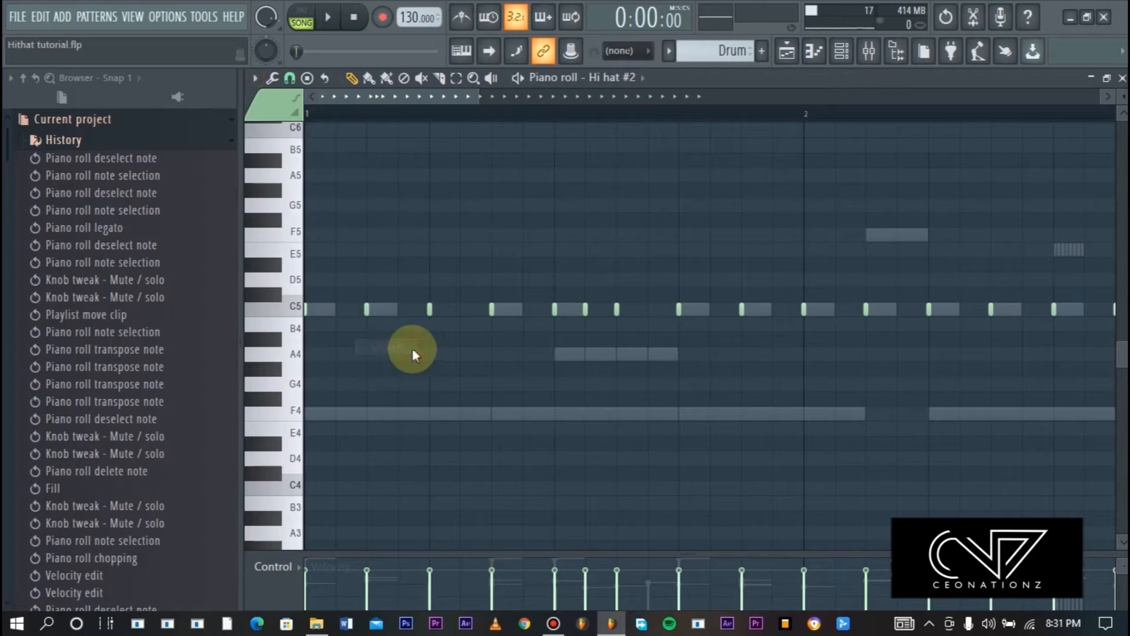
pyautogui.click(773, 309)
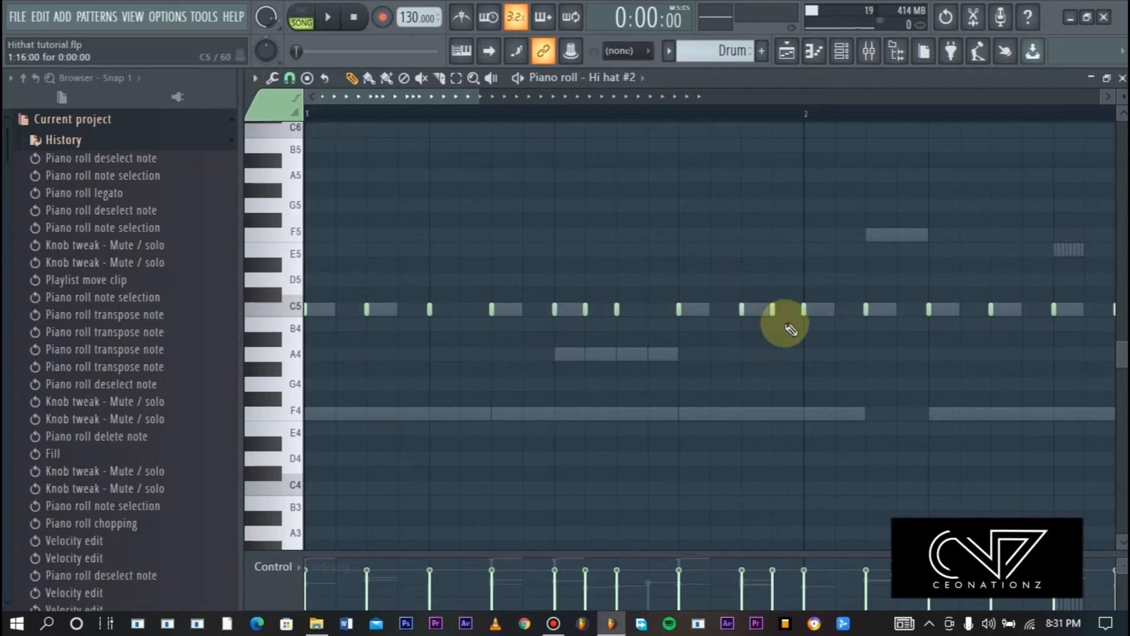
pyautogui.rightClick(773, 310)
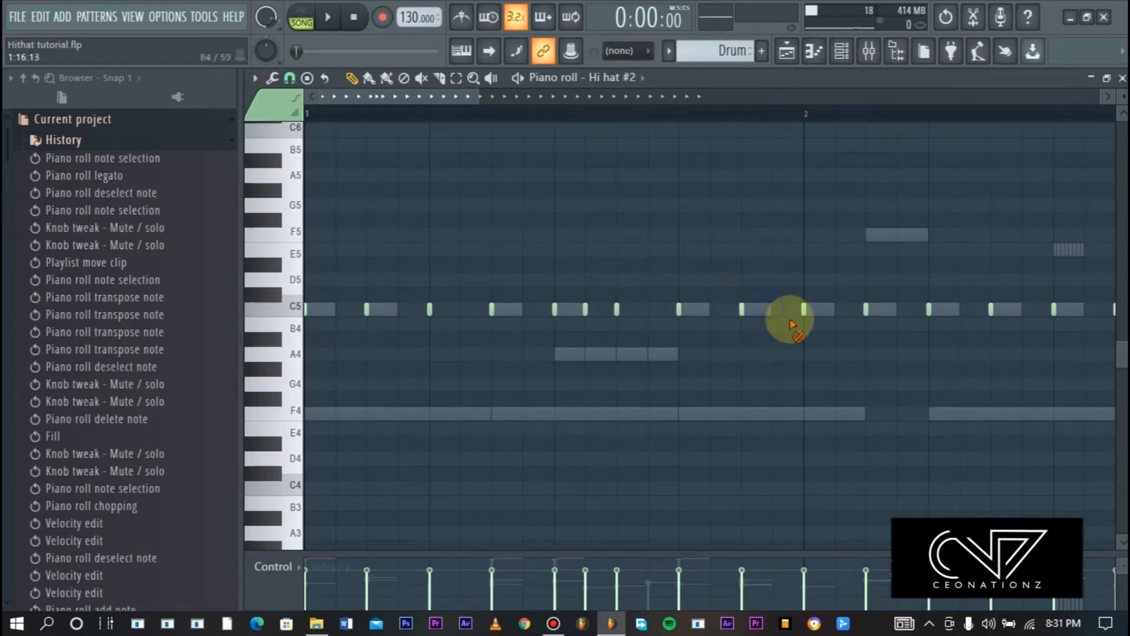
pyautogui.click(710, 308)
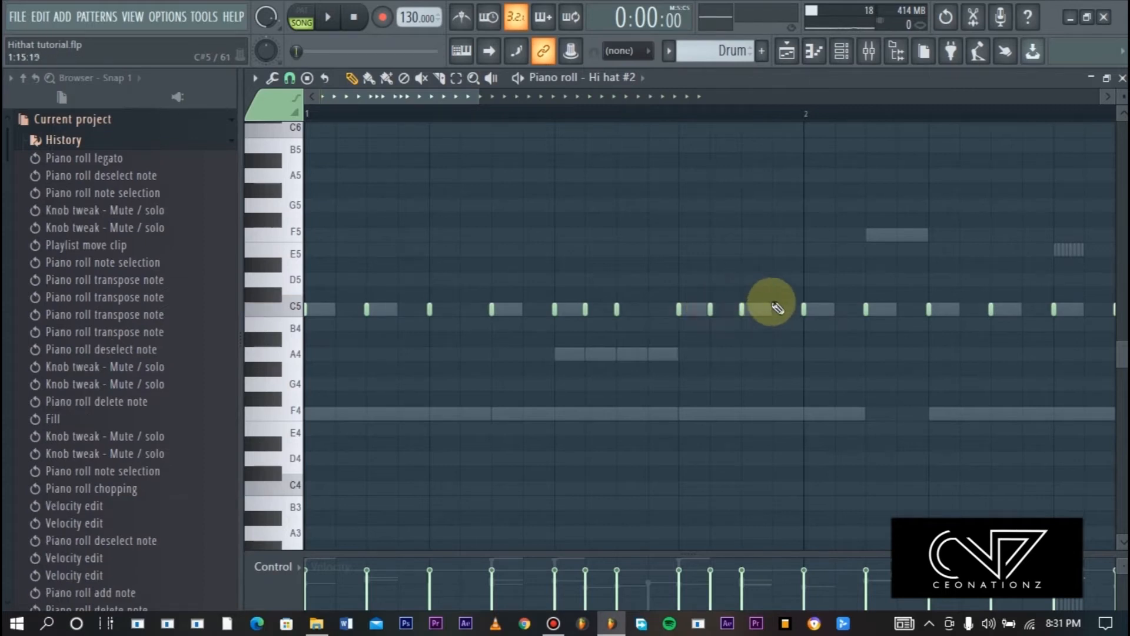
pyautogui.click(777, 308)
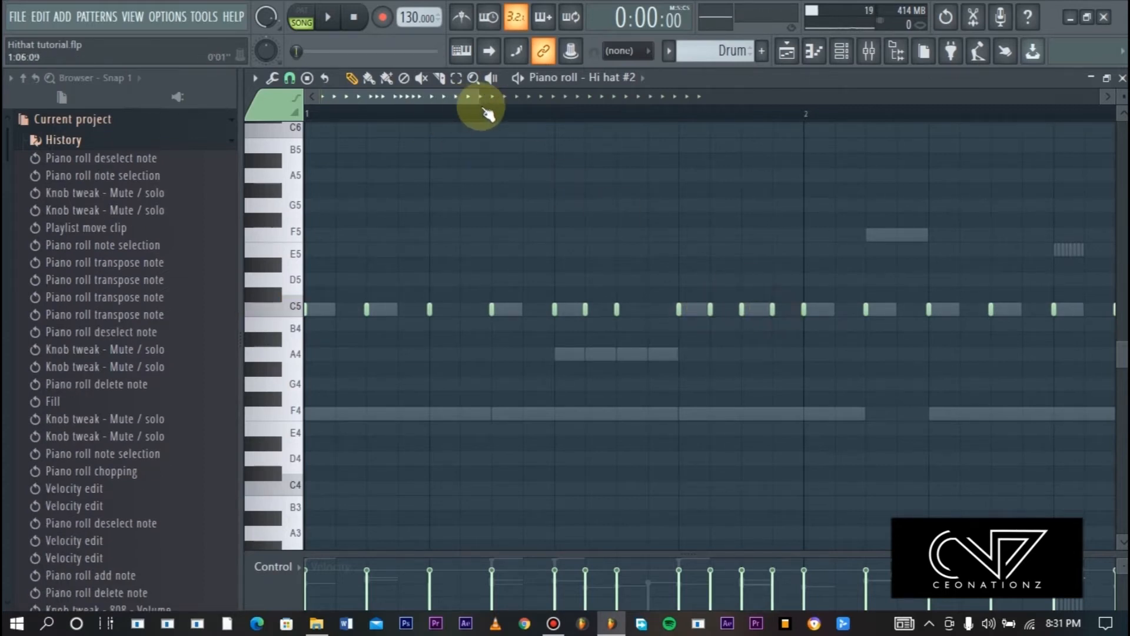
# Extend the last C5 hit of bar 2 to the next note with legato and chop it into four equal notes
pyautogui.moveTo(481, 102); pyautogui.dragTo(719, 136)
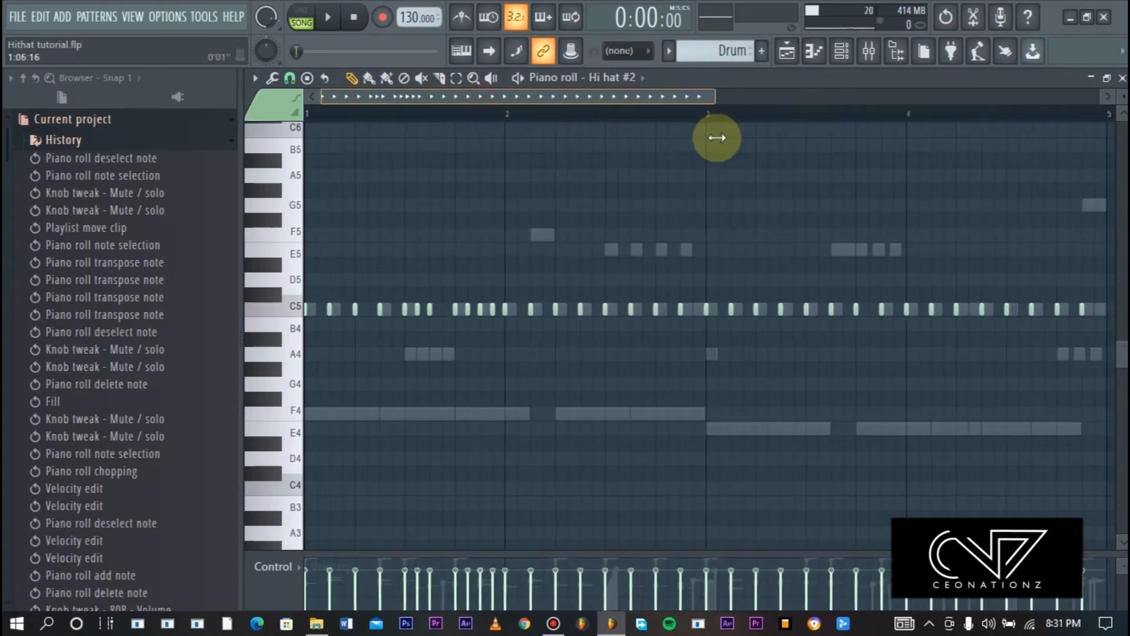
pyautogui.moveTo(672, 273); pyautogui.dragTo(700, 316)
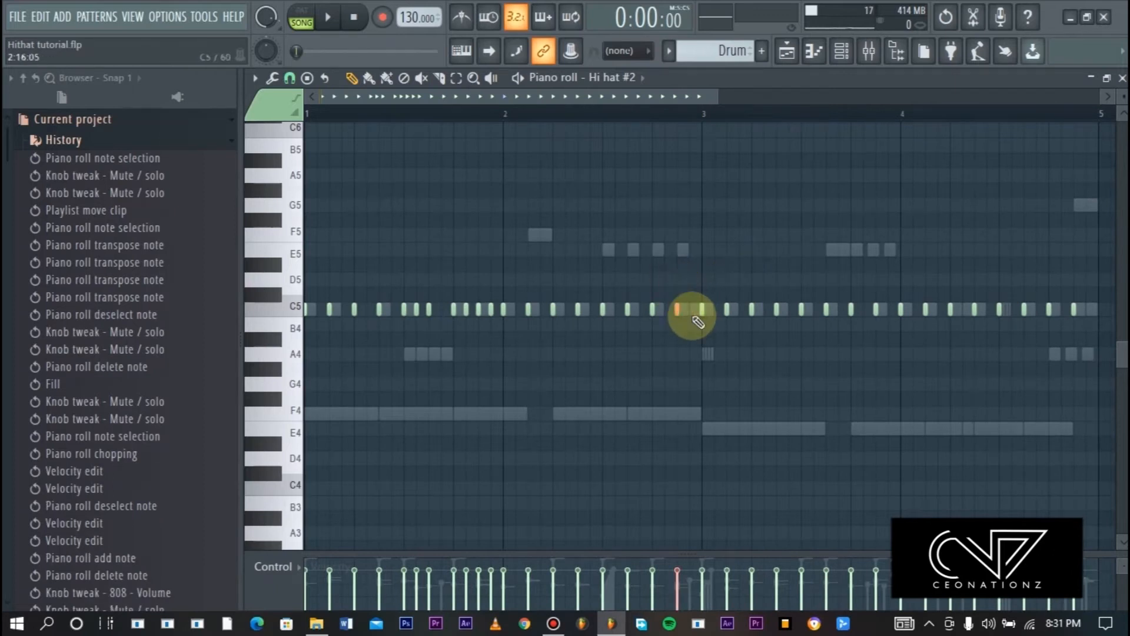
pyautogui.click(658, 270)
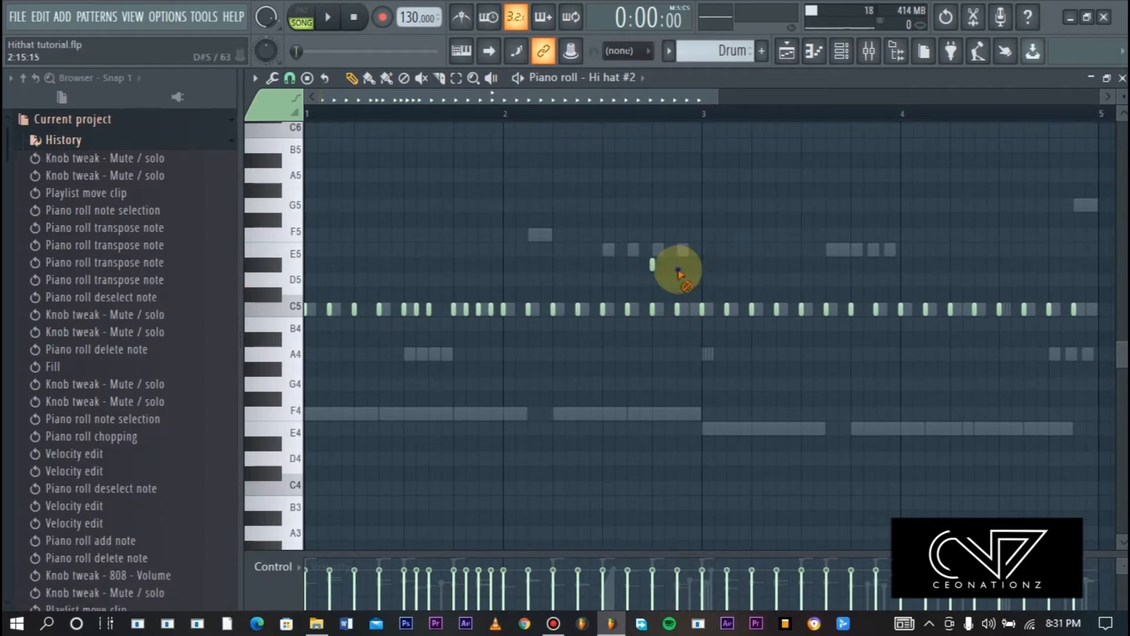
pyautogui.moveTo(665, 275); pyautogui.dragTo(686, 320)
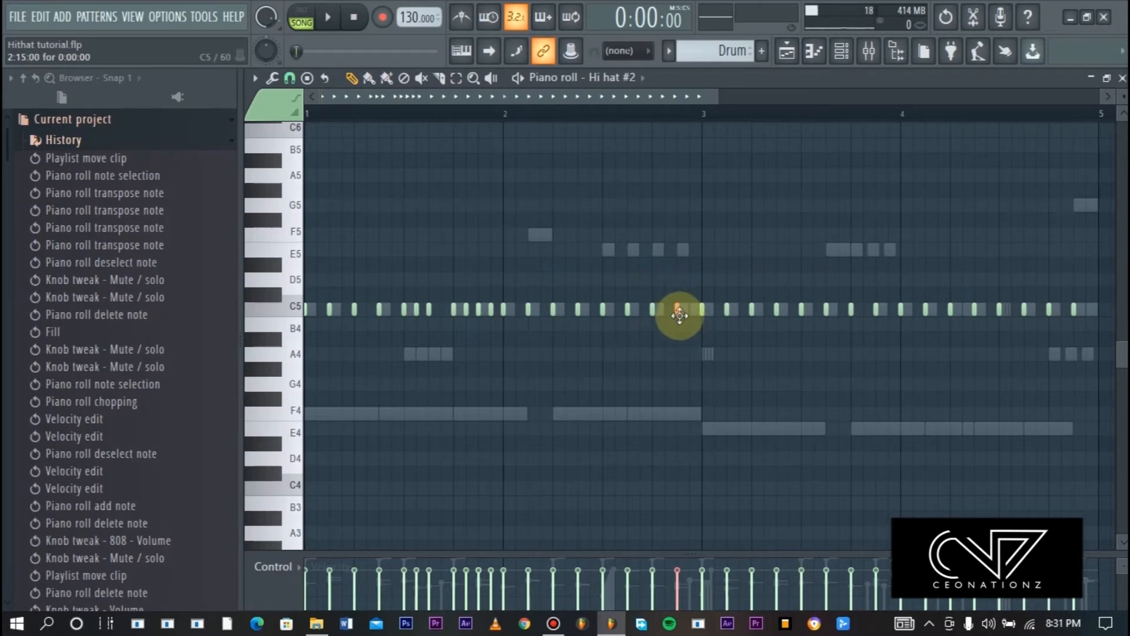
pyautogui.hotkey('ctrl', 'l')
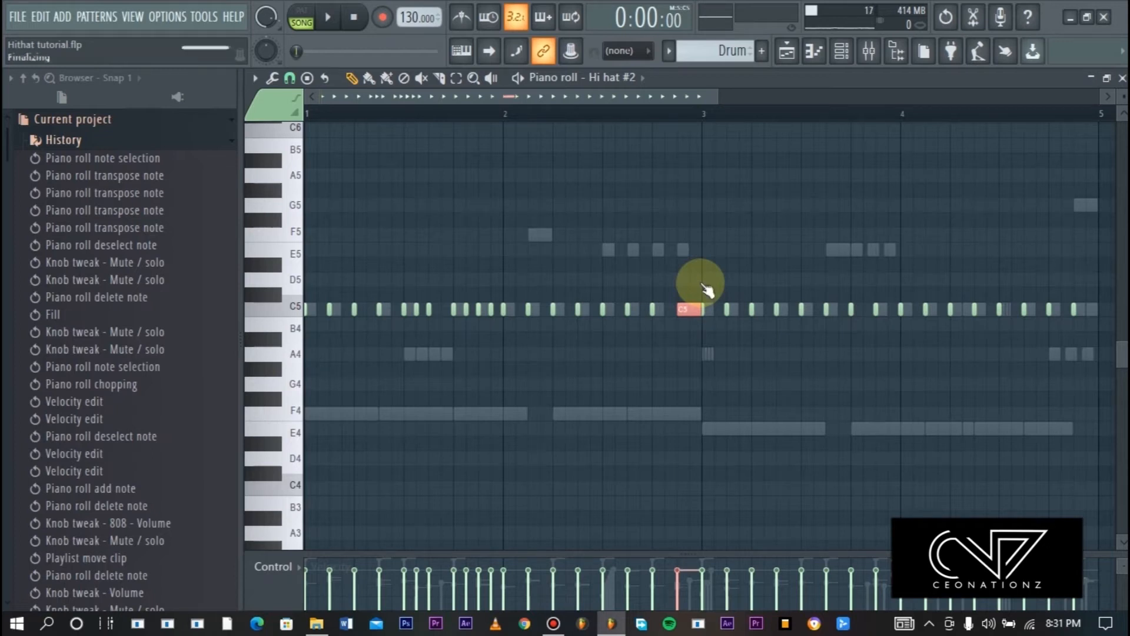
pyautogui.hotkey('alt', 'u')
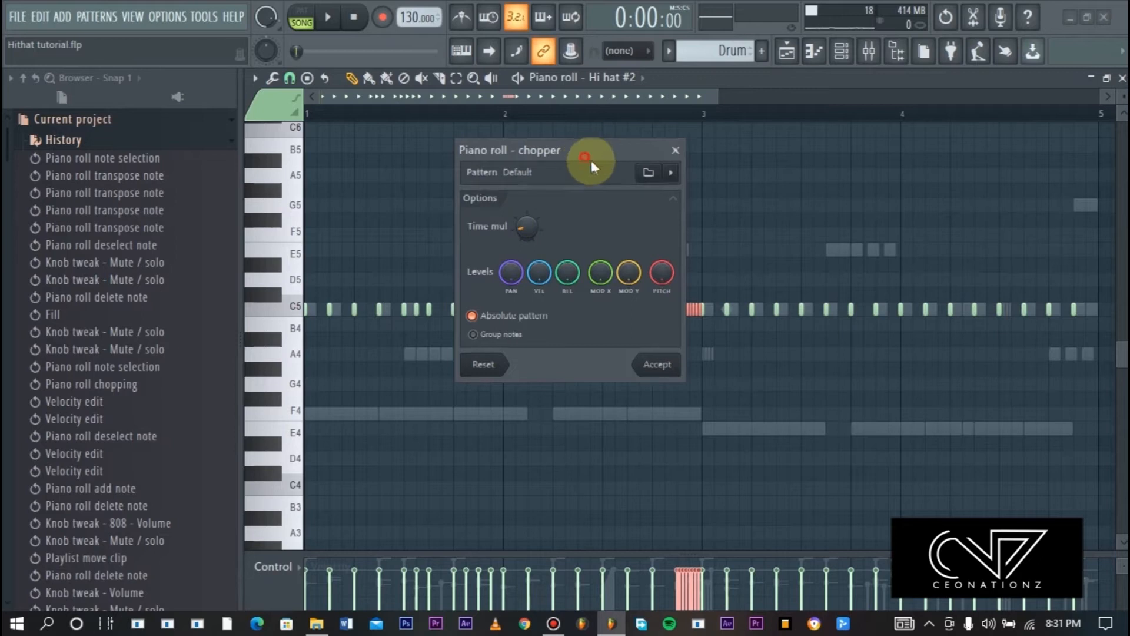
pyautogui.moveTo(591, 160); pyautogui.dragTo(513, 182)
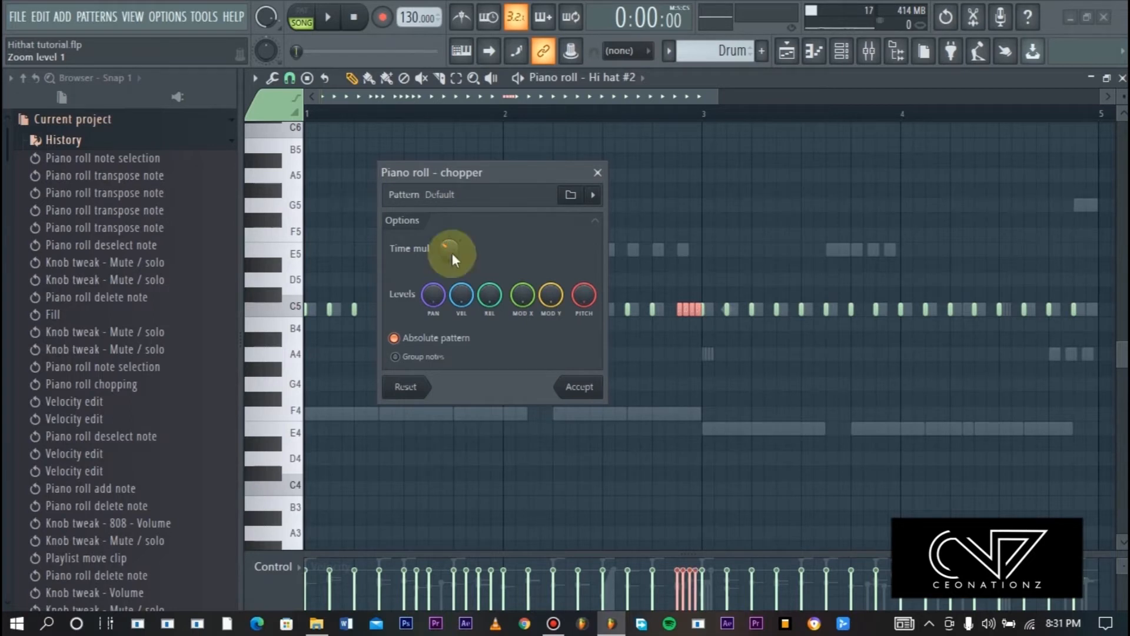
pyautogui.click(581, 377)
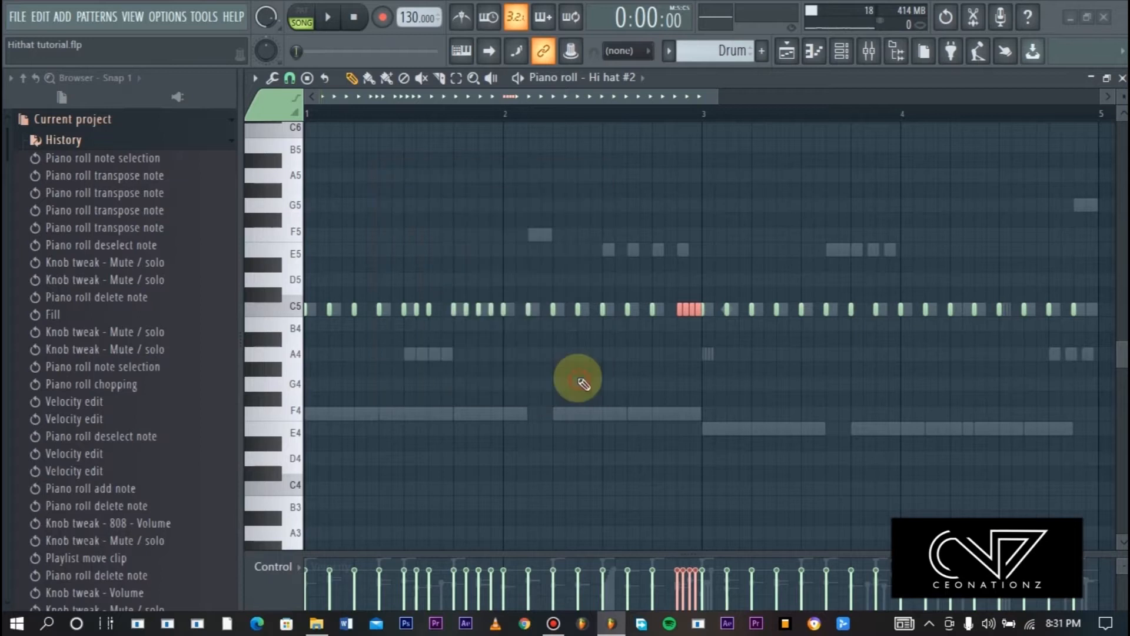
# Extend the last C5 hit of bar 3 with legato and chop it into a finer roll of eight notes
pyautogui.click(875, 303)
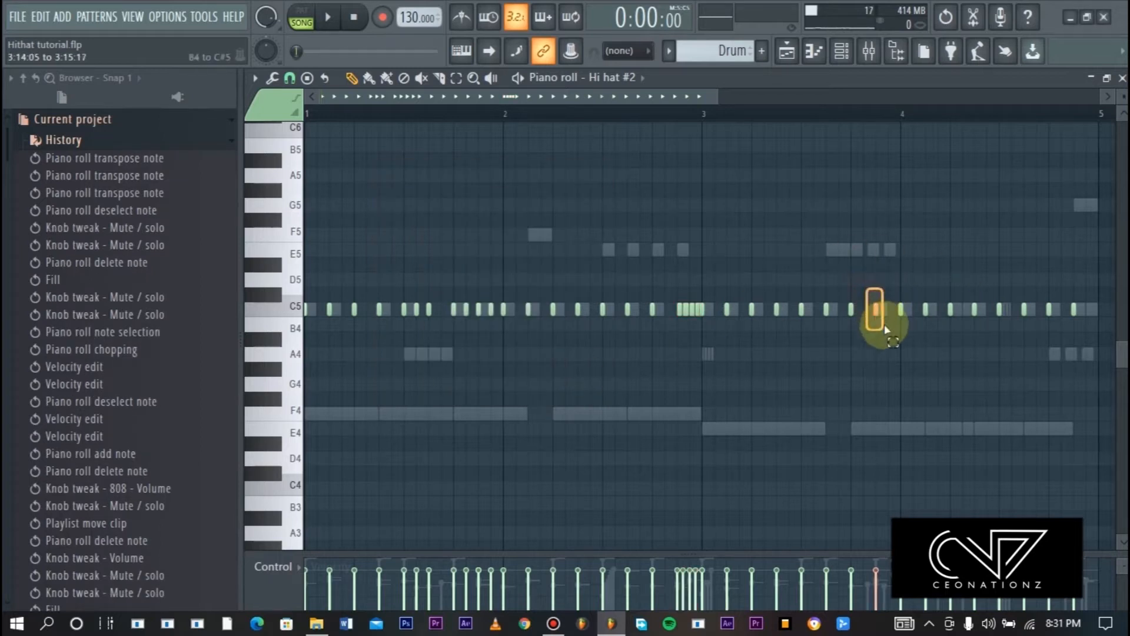
pyautogui.hotkey('ctrl', 'l')
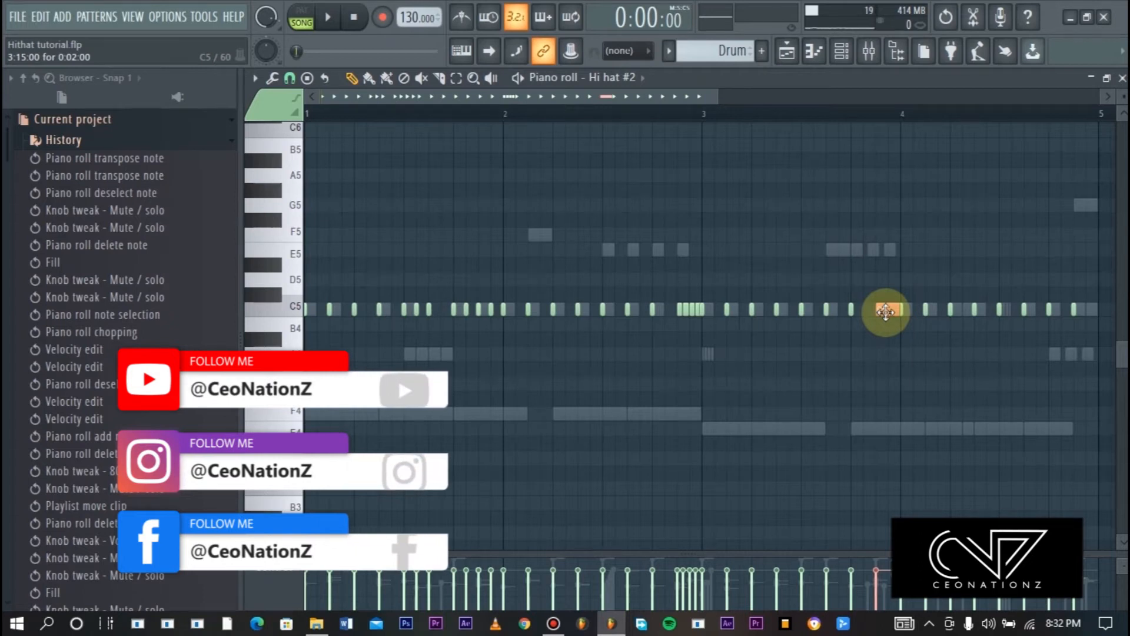
pyautogui.hotkey('ctrl', 'u')
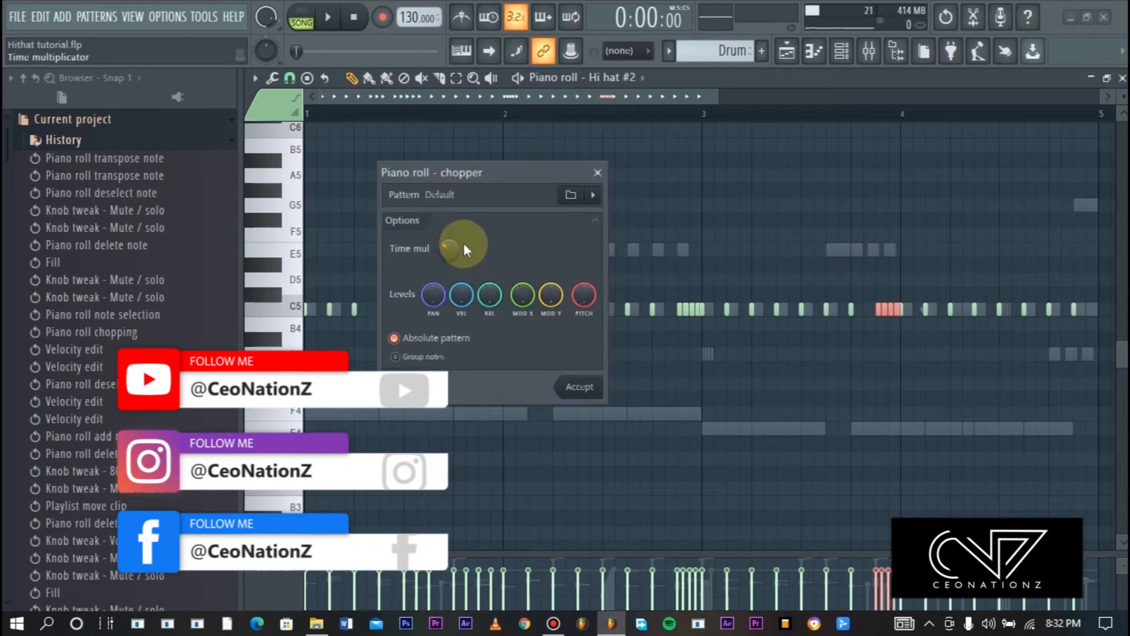
pyautogui.moveTo(450, 250); pyautogui.dragTo(451, 260)
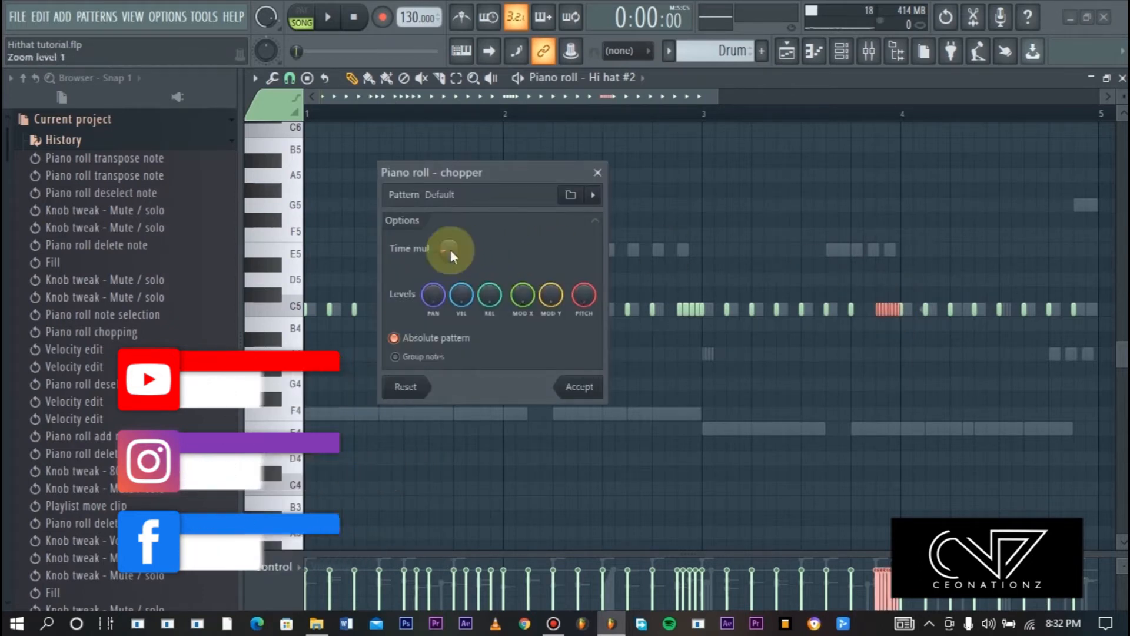
pyautogui.click(580, 389)
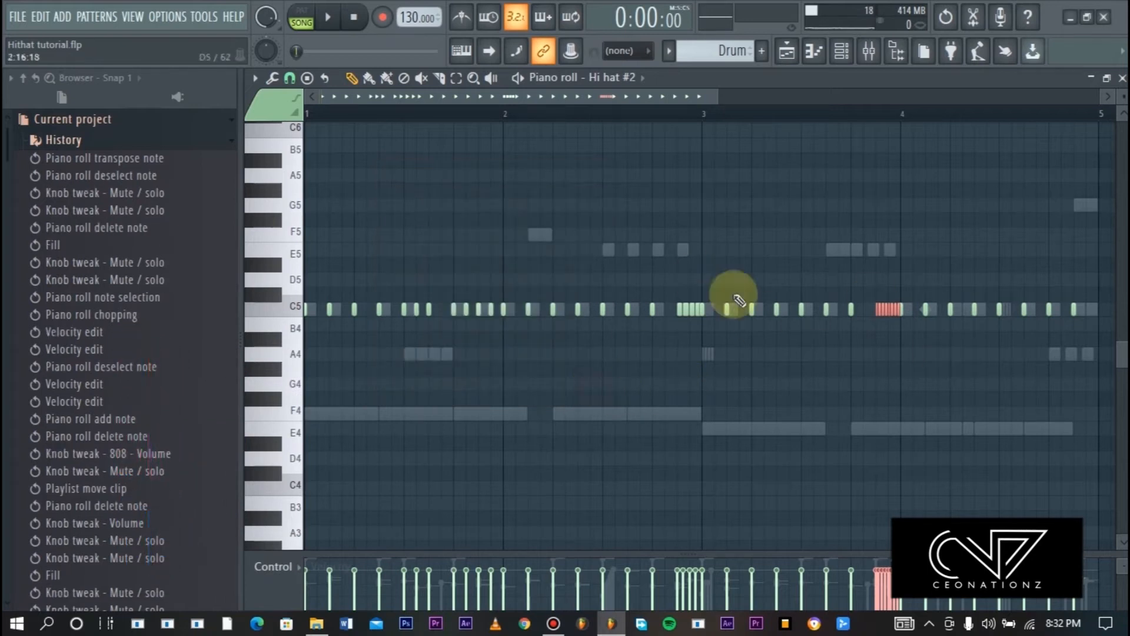
pyautogui.hotkey('ctrl', 'd')
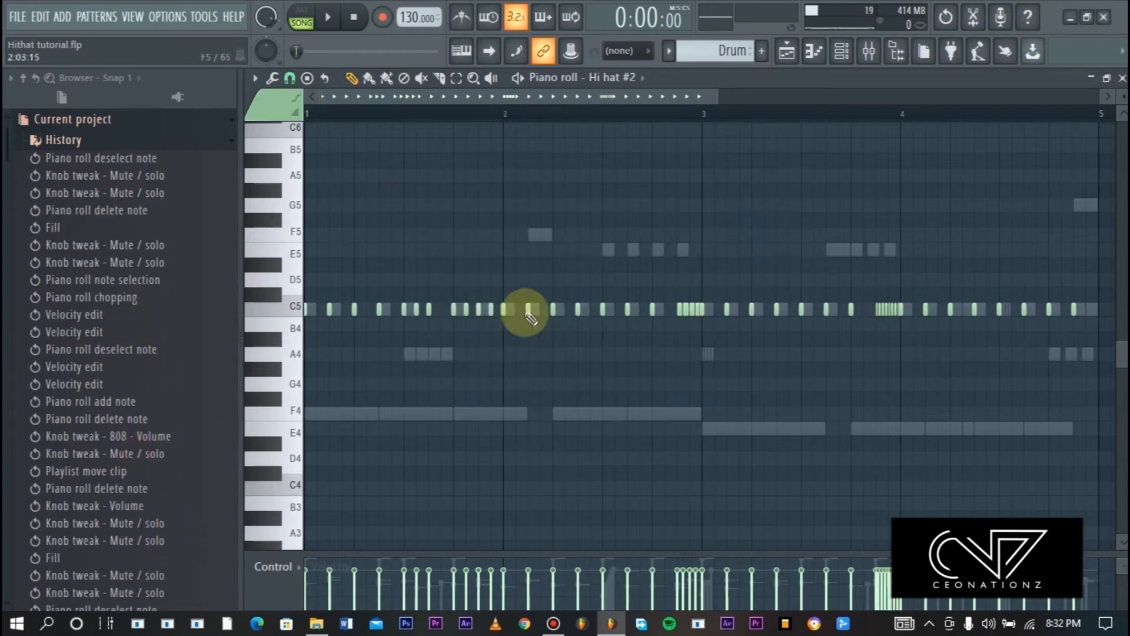
# Replace the last two C5 hits of bar 4 with three notes placed at 1/3 beat snap
pyautogui.rightClick(1081, 318)
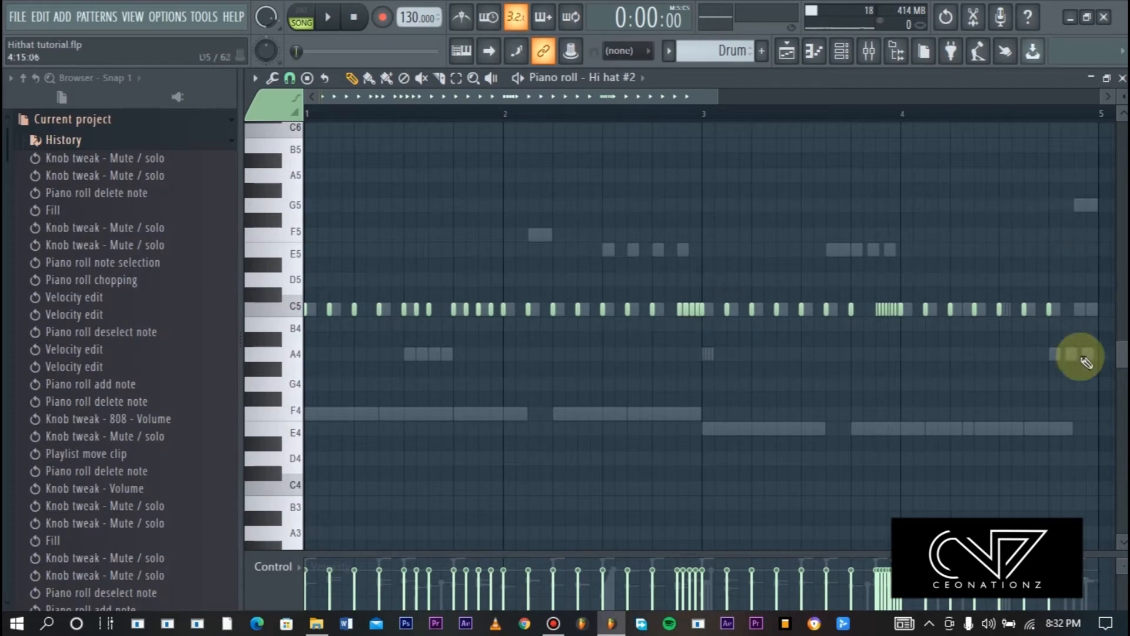
pyautogui.rightClick(1049, 311)
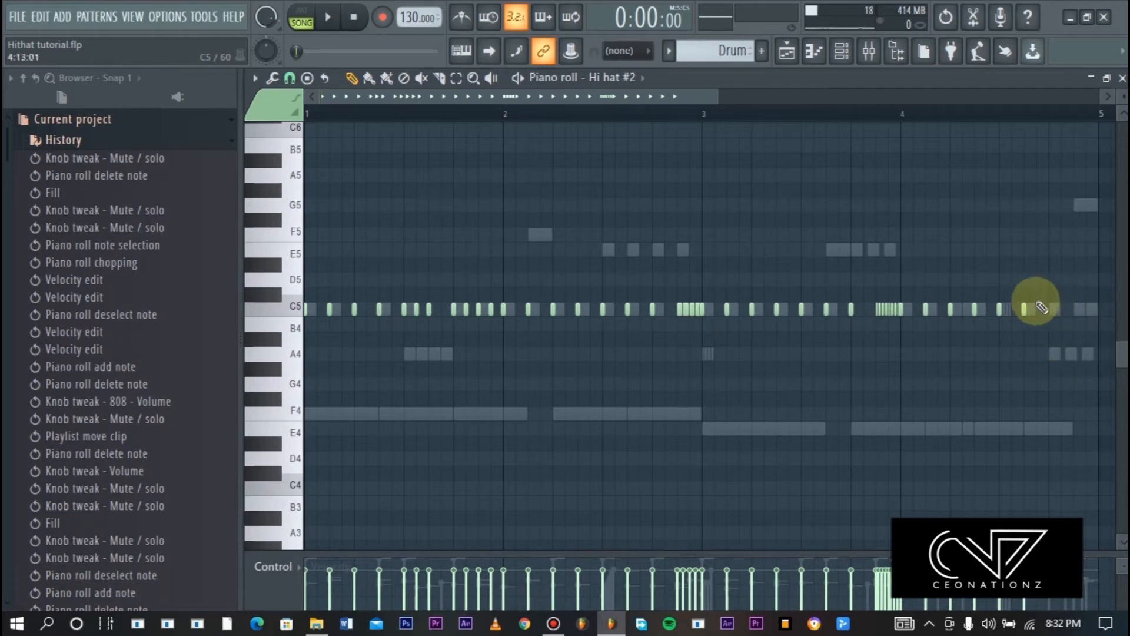
pyautogui.click(254, 78)
pyautogui.moveTo(304, 177)
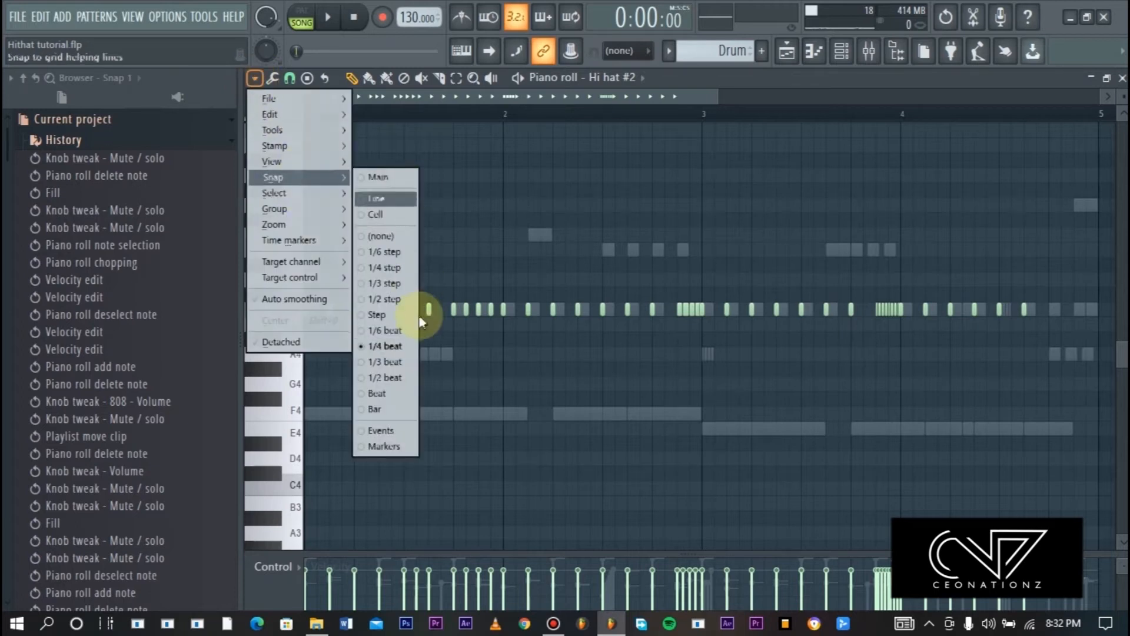
pyautogui.click(390, 362)
pyautogui.moveTo(315, 96); pyautogui.dragTo(522, 109)
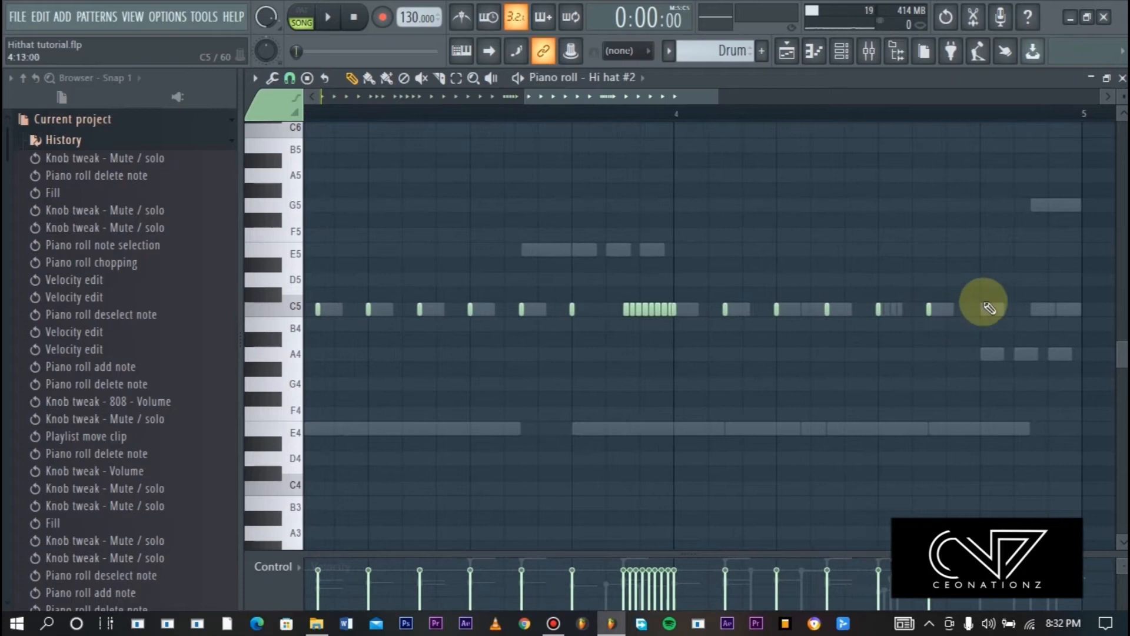
pyautogui.click(990, 307)
pyautogui.click(1018, 310)
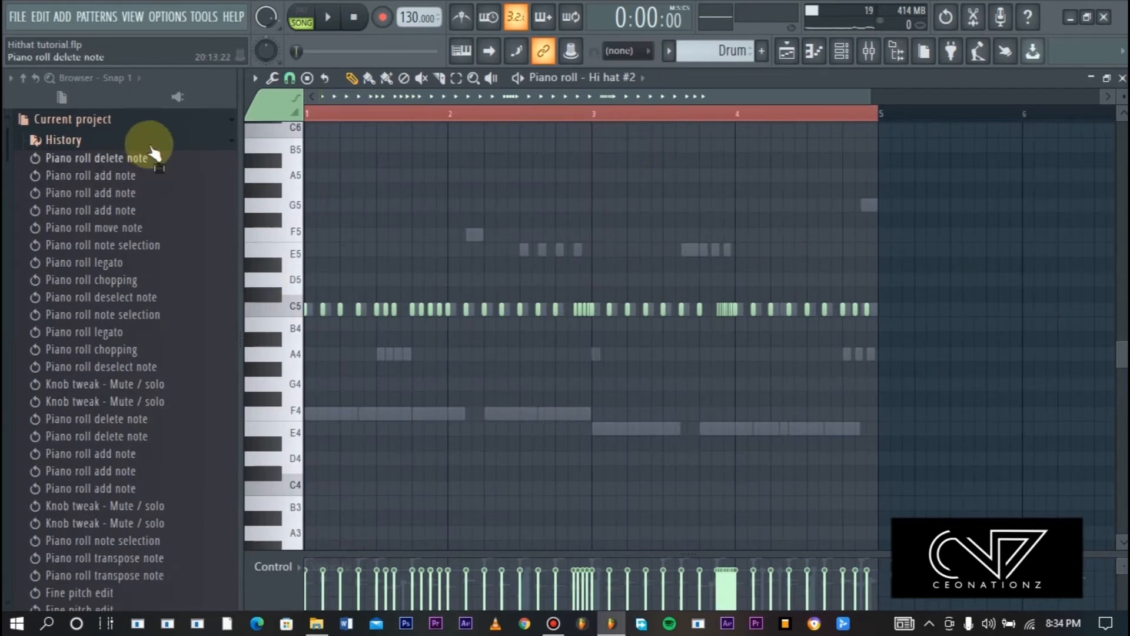
# Collapse the browser's Current project folder and play back the edited Hi hat #2 pattern
pyautogui.click(139, 121)
pyautogui.press('space')
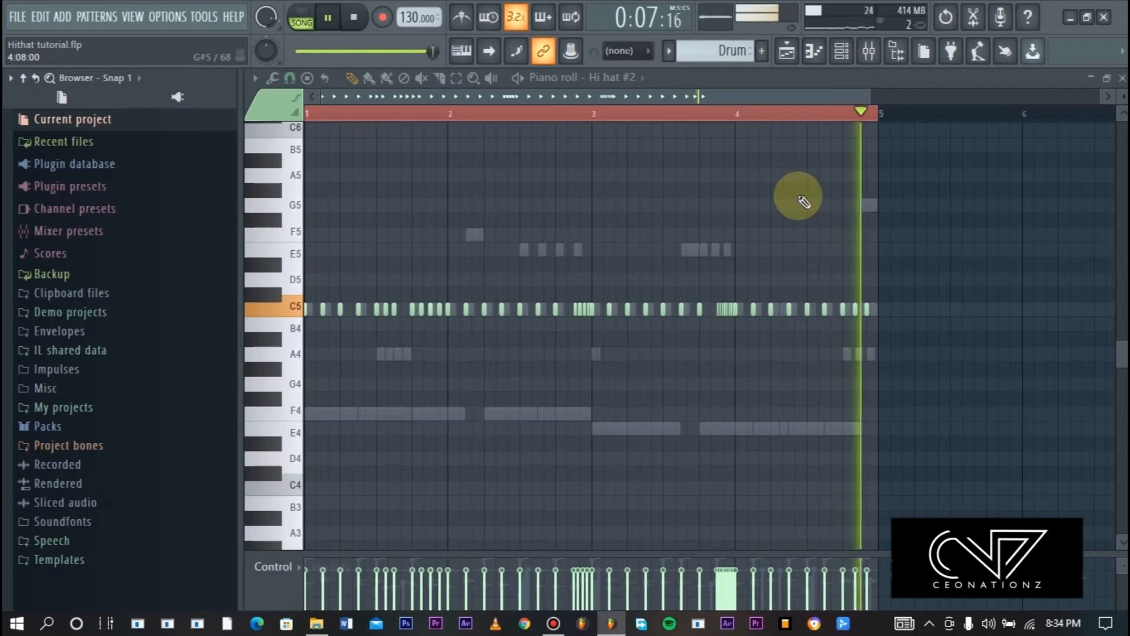
pyautogui.press('space')
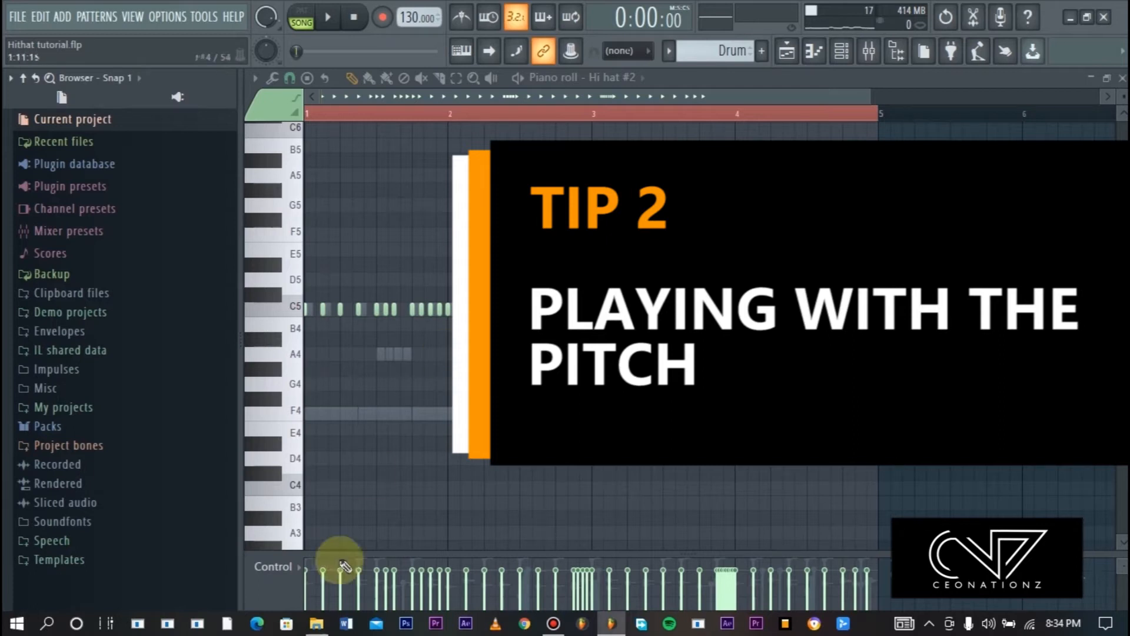
# Choose Note velocity as the target of the piano roll's control lane
pyautogui.click(287, 569)
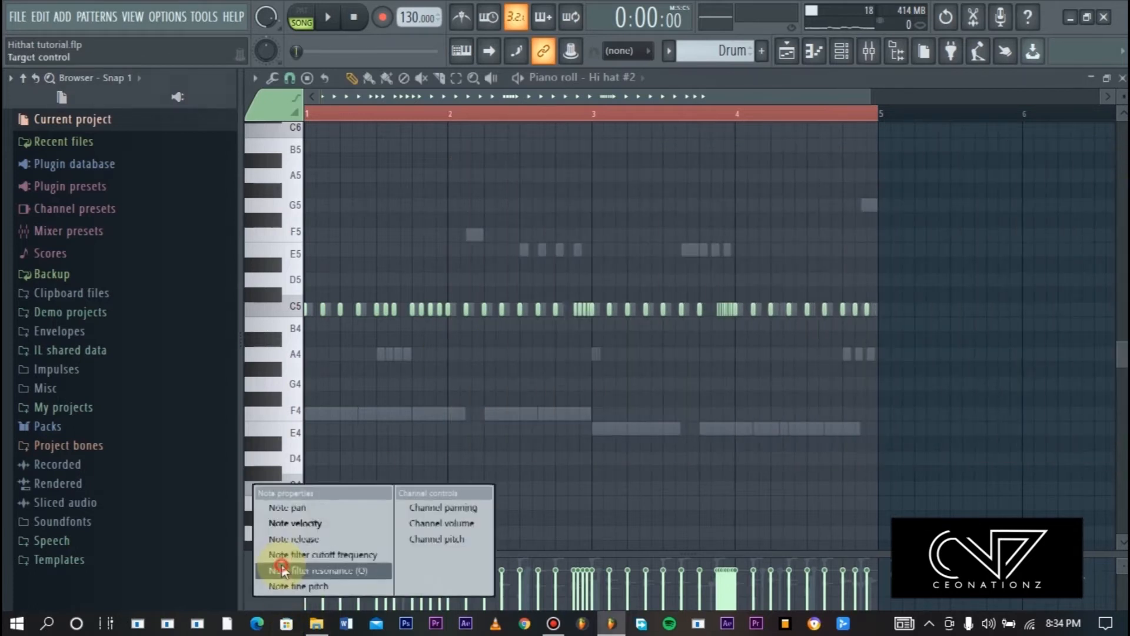
pyautogui.click(344, 526)
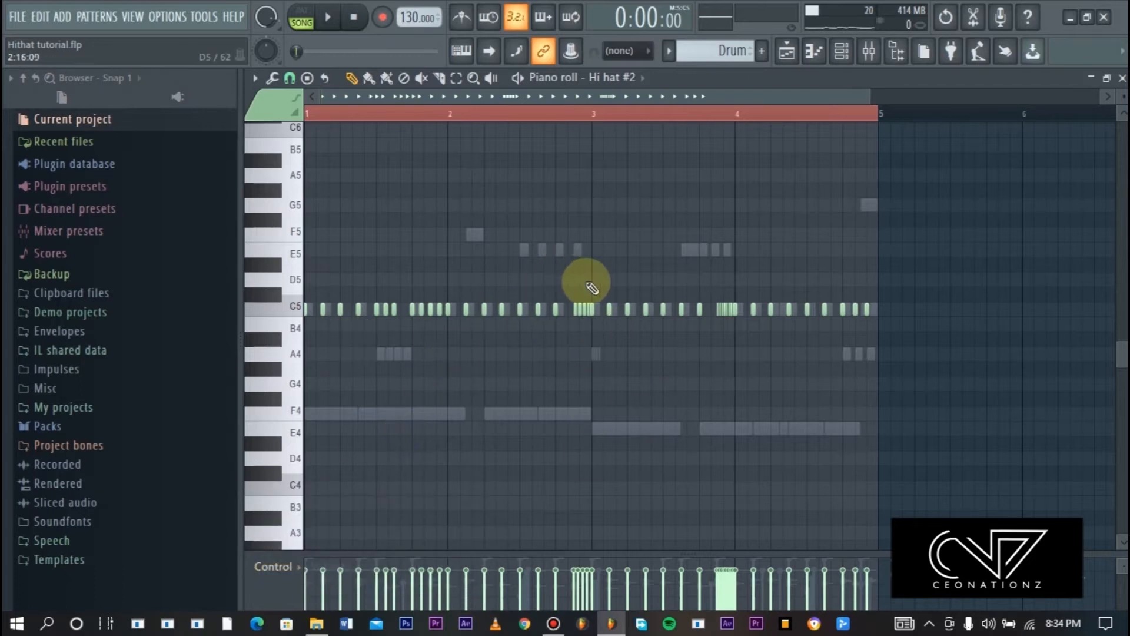
# Move the extra C5 hit just after beat 3 of bar 1 down to A4 and raise the four-note roll ending bar 2 to D#5
pyautogui.moveTo(869, 93); pyautogui.dragTo(577, 95)
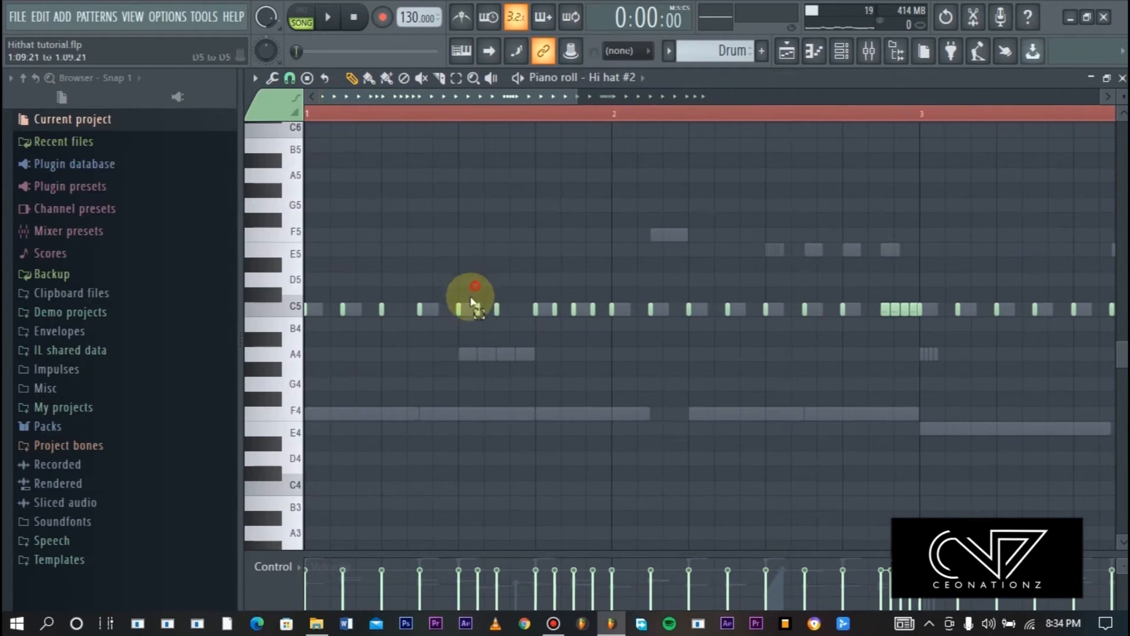
pyautogui.moveTo(469, 284); pyautogui.dragTo(494, 321)
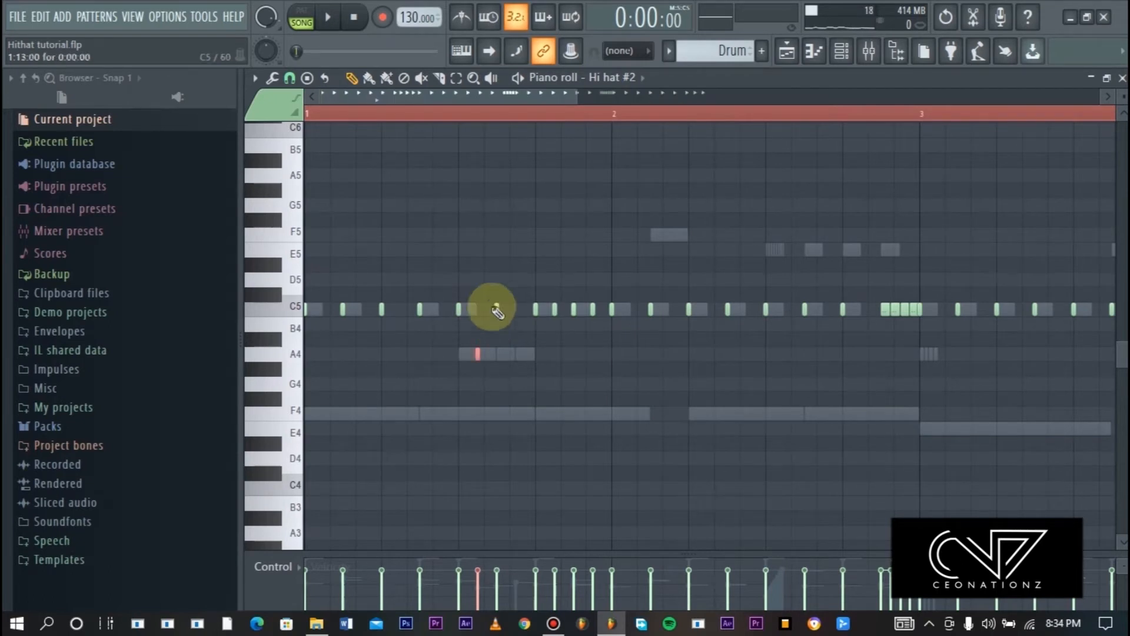
pyautogui.moveTo(882, 277); pyautogui.dragTo(924, 330)
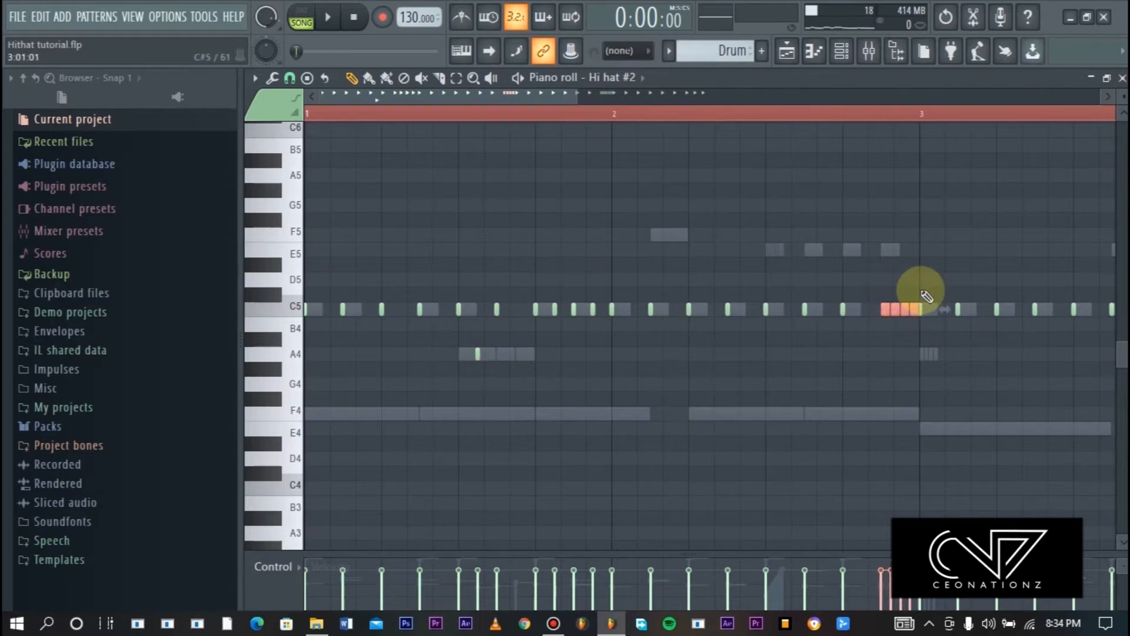
pyautogui.hotkey('ctrl', 'Up')
pyautogui.hotkey('ctrl', 'Down')
pyautogui.hotkey('shift', 'Up')
pyautogui.hotkey('shift', 'Up')
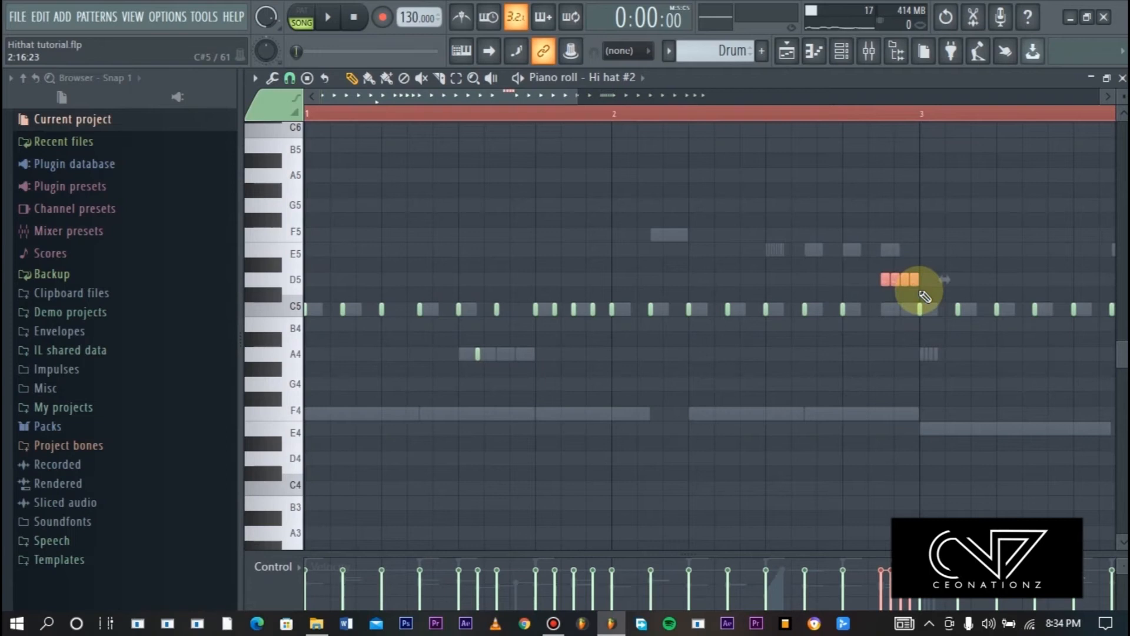
pyautogui.hotkey('shift', 'Up')
pyautogui.keyDown('ctrl'); pyautogui.click(526, 189); pyautogui.keyUp('ctrl')
# Choose Note fine pitch as the target of the piano roll's control lane
pyautogui.moveTo(577, 95); pyautogui.dragTo(677, 97)
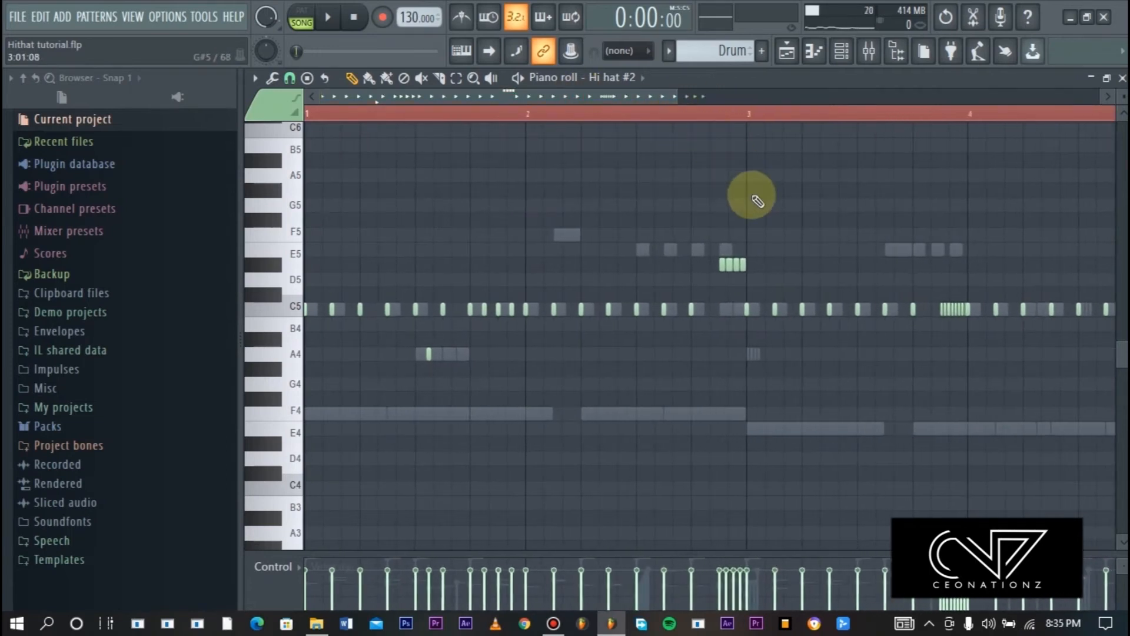
pyautogui.click(284, 569)
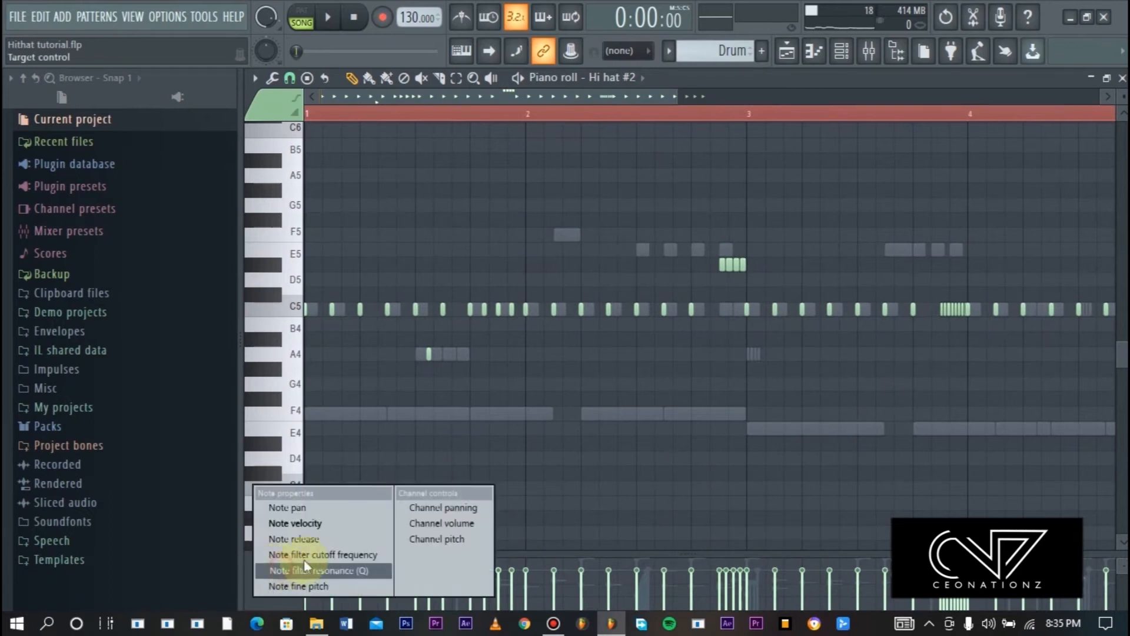
pyautogui.click(245, 574)
pyautogui.click(277, 570)
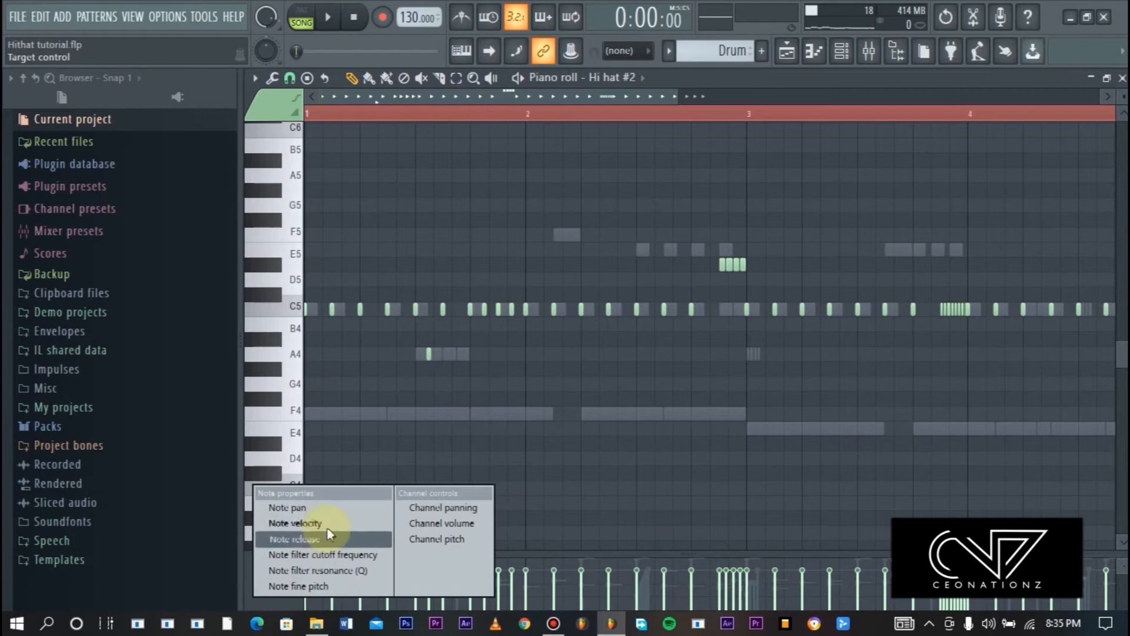
pyautogui.click(310, 586)
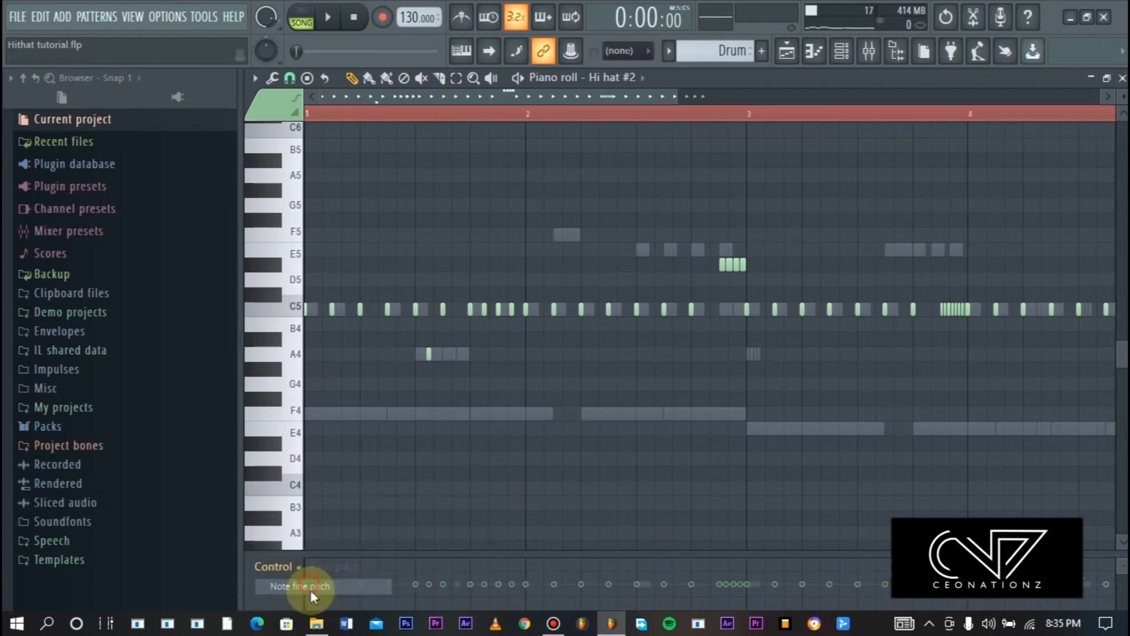
# Ramp the fine pitch upward across the bar 3 roll and downward across the closing hits of bar 1, and play back the pattern
pyautogui.scroll(3, 1034, 384)
pyautogui.scroll(-2, 1011, 412)
pyautogui.moveTo(1010, 412); pyautogui.dragTo(639, 392)
pyautogui.moveTo(578, 582)
pyautogui.mouseDown()
pyautogui.moveTo(549, 594)
pyautogui.moveTo(598, 564)
pyautogui.mouseUp()
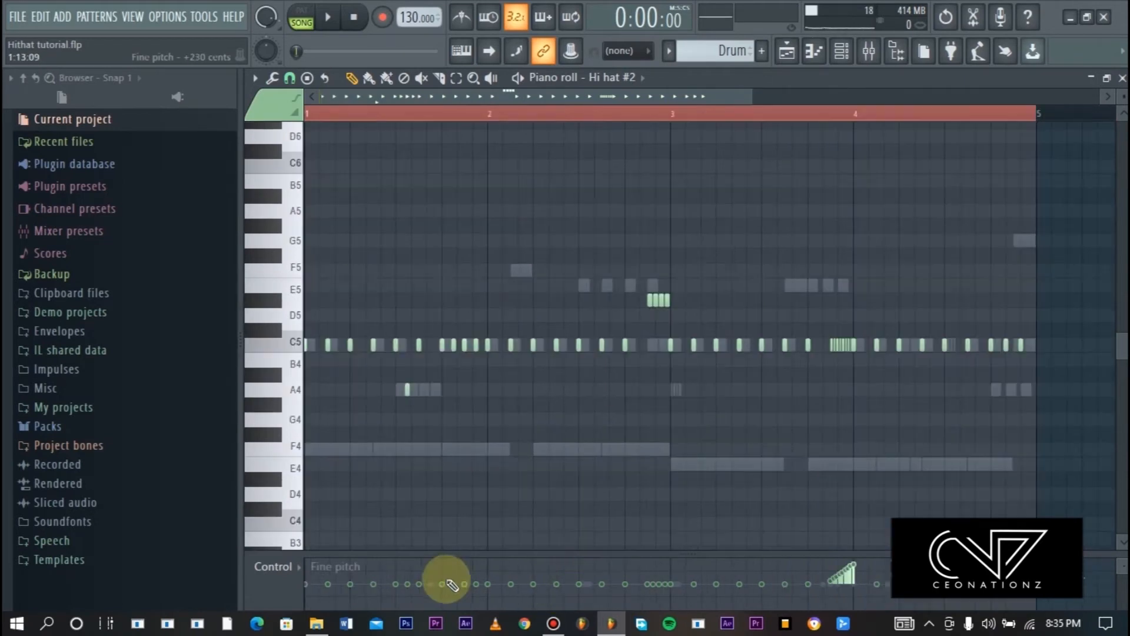
pyautogui.moveTo(441, 604)
pyautogui.mouseDown()
pyautogui.moveTo(447, 594)
pyautogui.moveTo(496, 601)
pyautogui.mouseUp()
pyautogui.press('space')
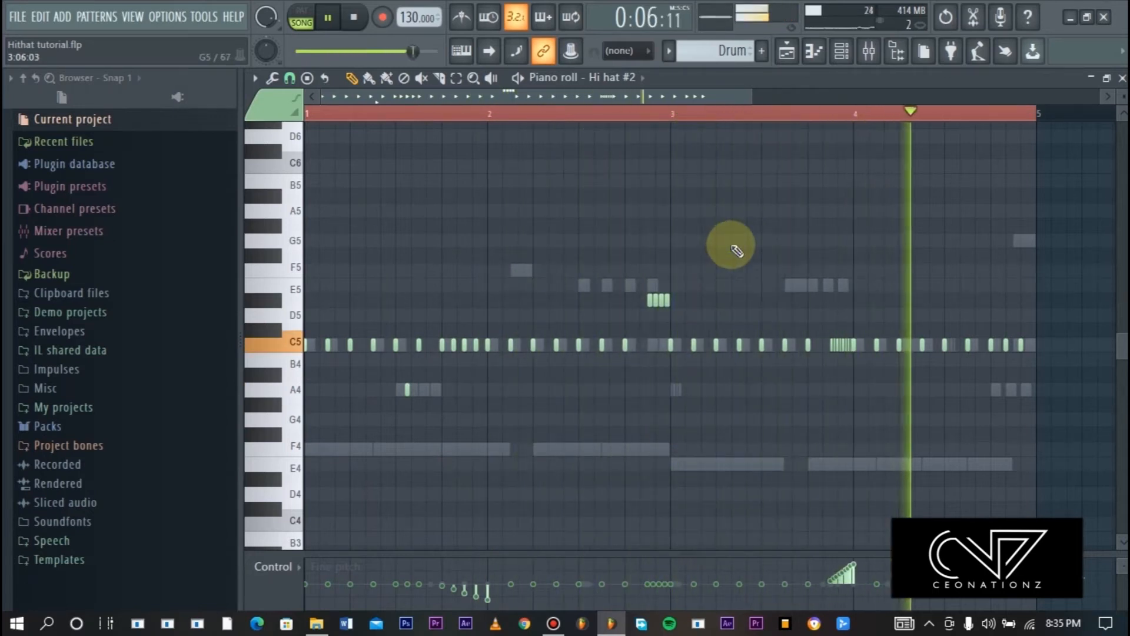
pyautogui.press('space')
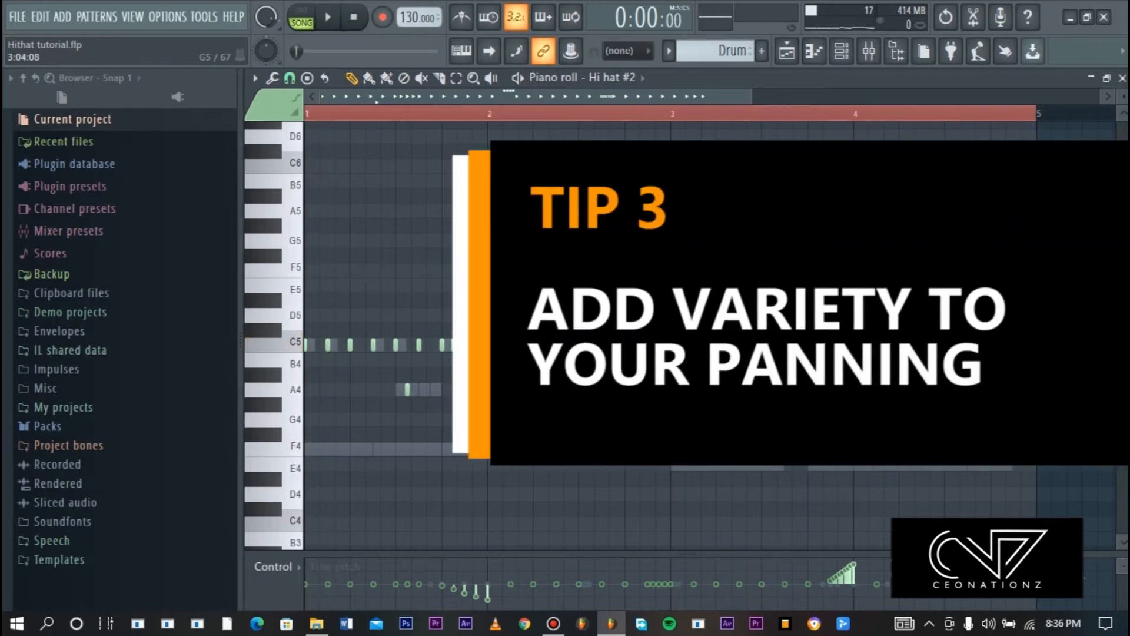
# Switch the control lane's target to Note pan and open the piano roll randomizer
pyautogui.click(274, 567)
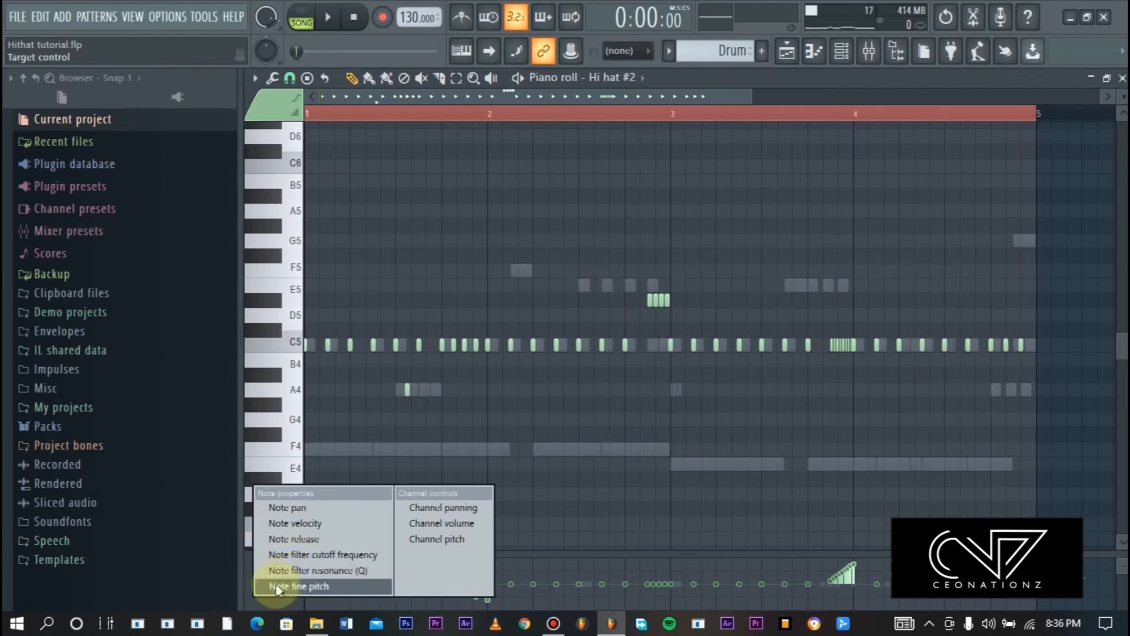
pyautogui.click(305, 508)
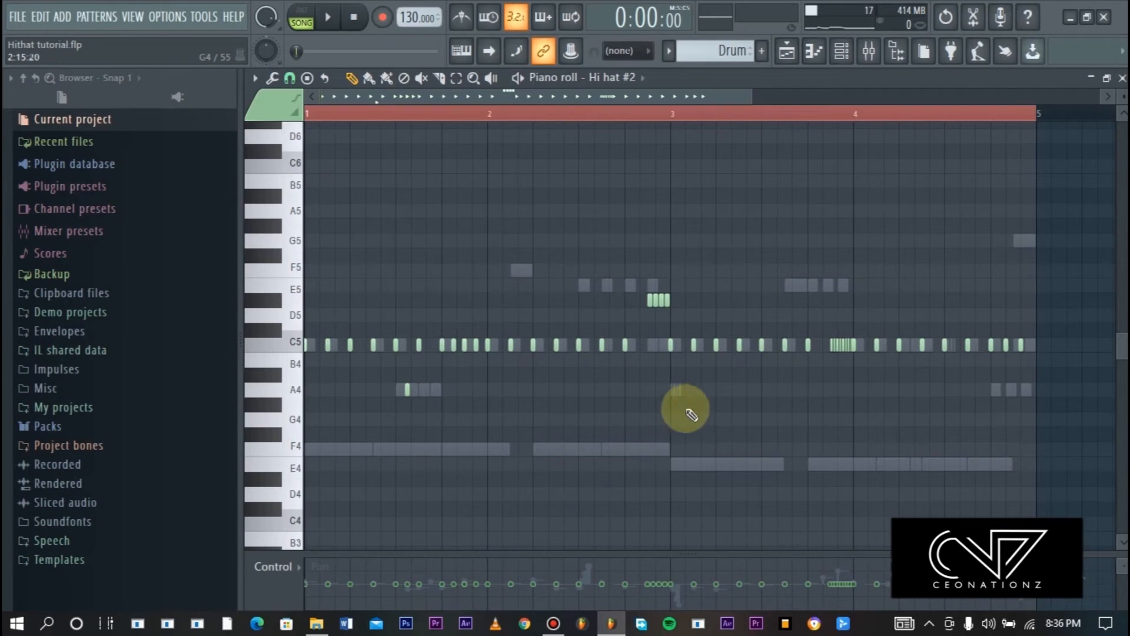
pyautogui.hotkey('alt', 'r')
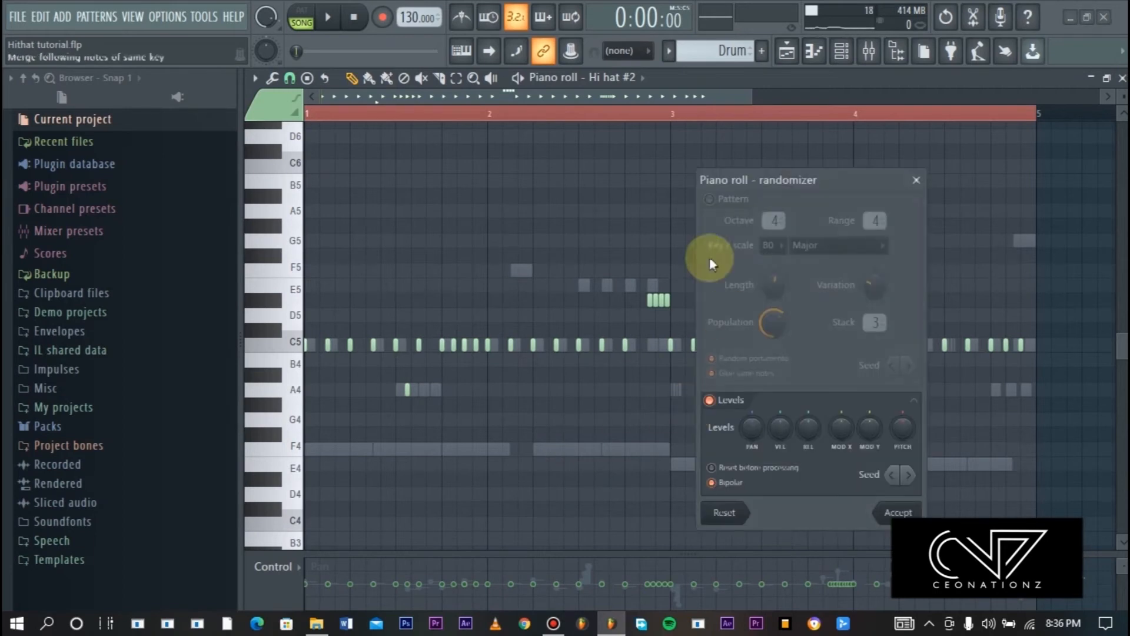
# Try the randomizer's Pattern generation on the hi-hat notes and switch it off again
pyautogui.click(711, 205)
pyautogui.click(710, 204)
pyautogui.click(710, 205)
pyautogui.click(710, 205)
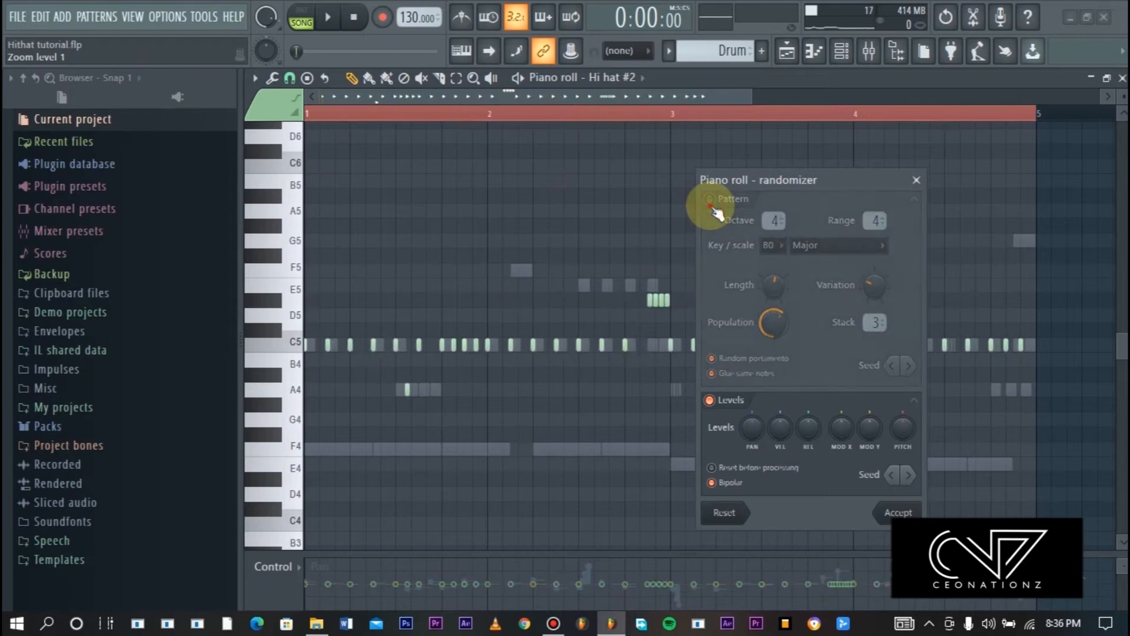
pyautogui.click(711, 205)
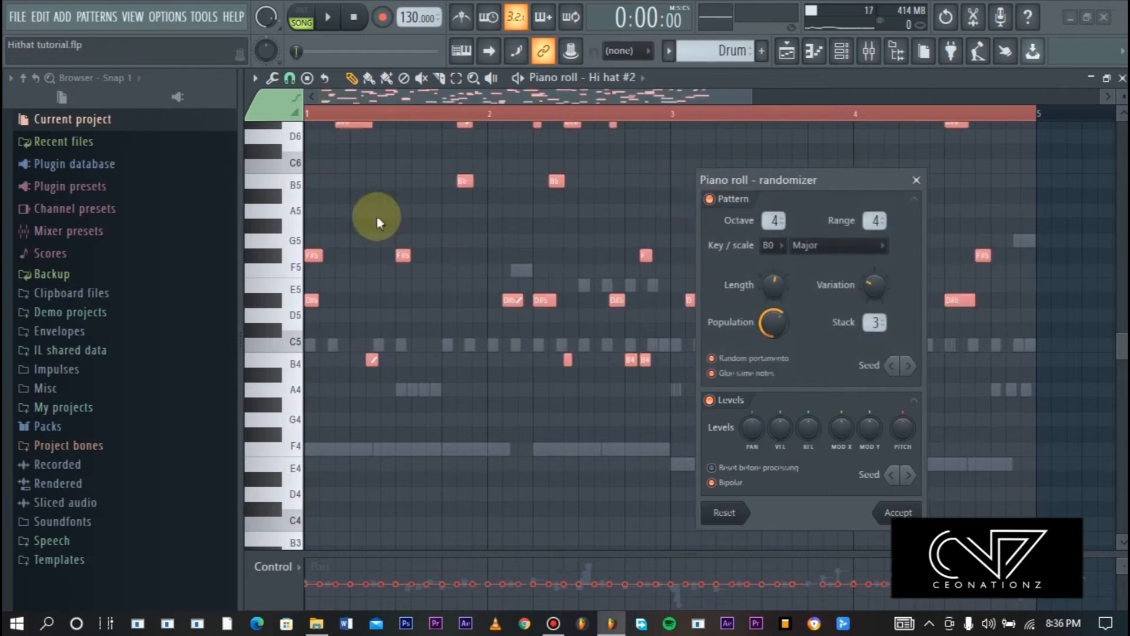
pyautogui.click(710, 199)
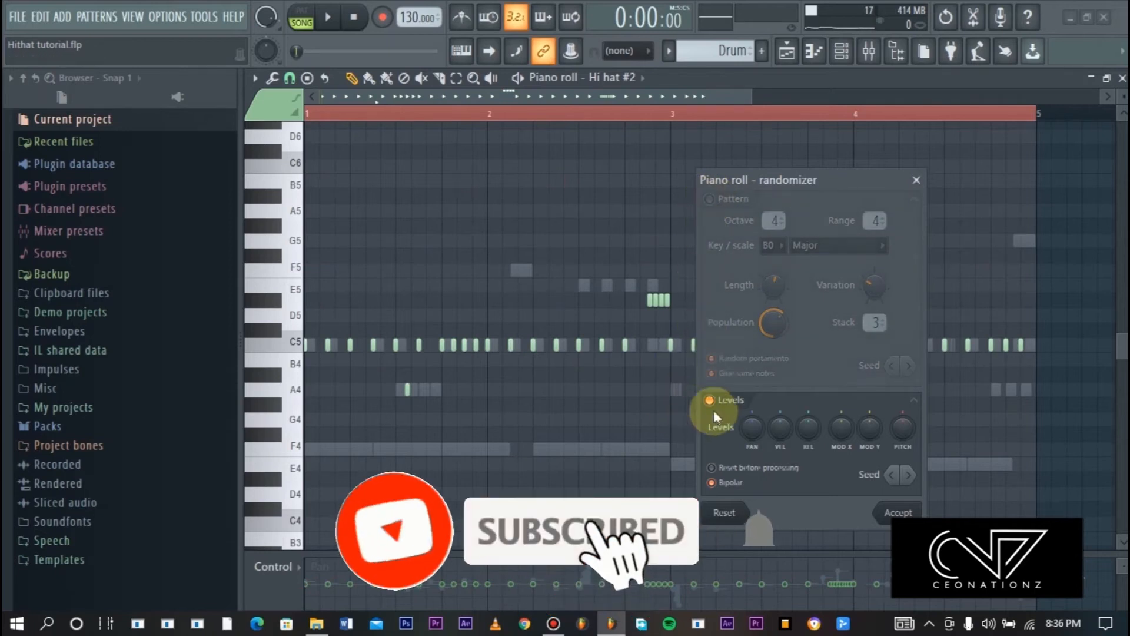
# Try randomizing the note velocity and release levels, and return both to zero
pyautogui.moveTo(787, 430); pyautogui.dragTo(787, 404)
pyautogui.click(809, 429)
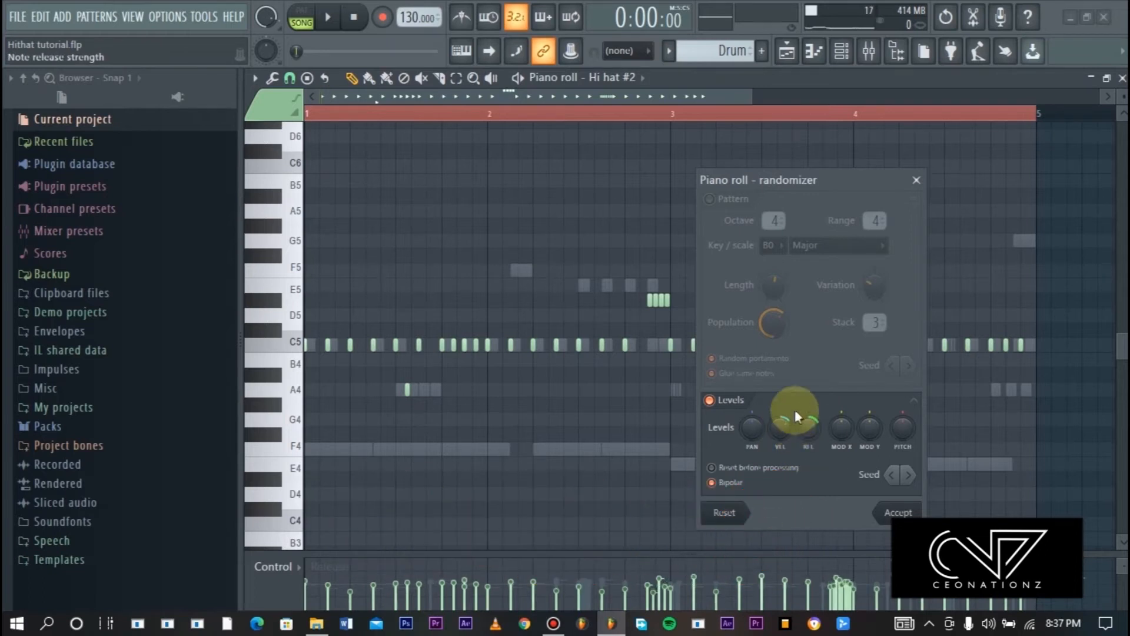
pyautogui.moveTo(778, 423); pyautogui.dragTo(818, 440)
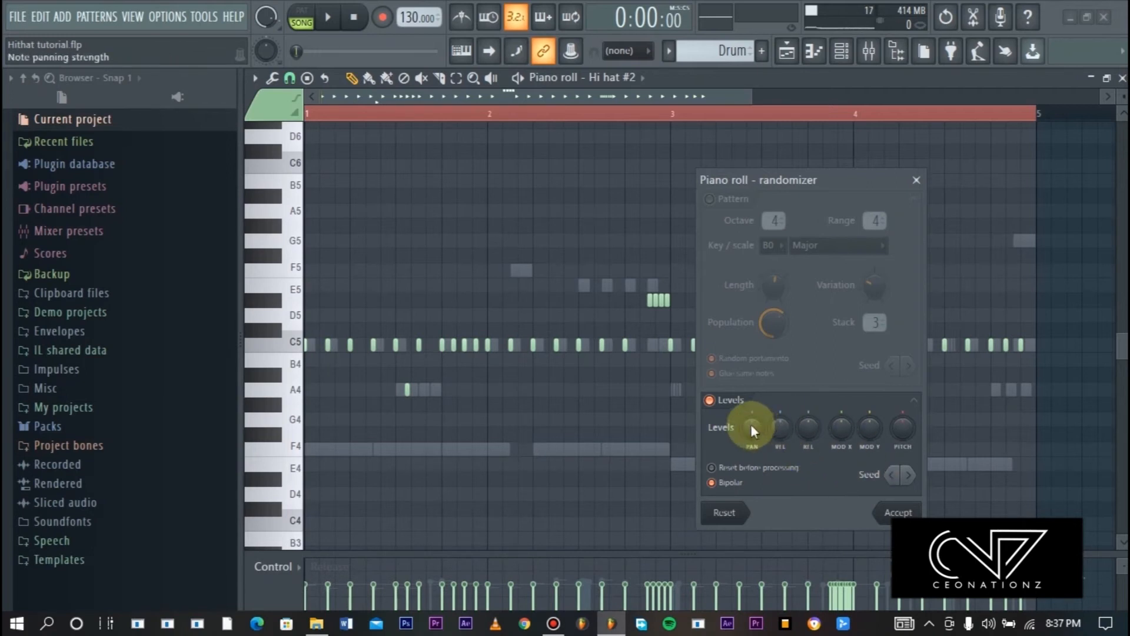
# Try different strengths of pan randomization on the hi-hat notes, going through 42% up to 100% and back down
pyautogui.moveTo(756, 425); pyautogui.dragTo(756, 420)
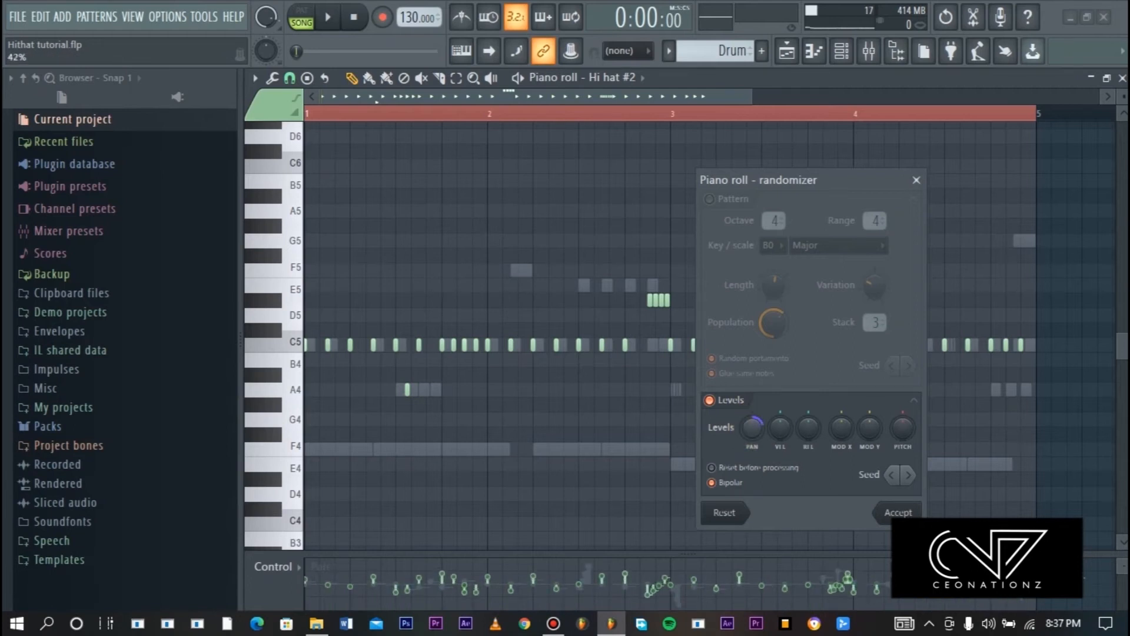
pyautogui.moveTo(756, 420); pyautogui.dragTo(756, 413)
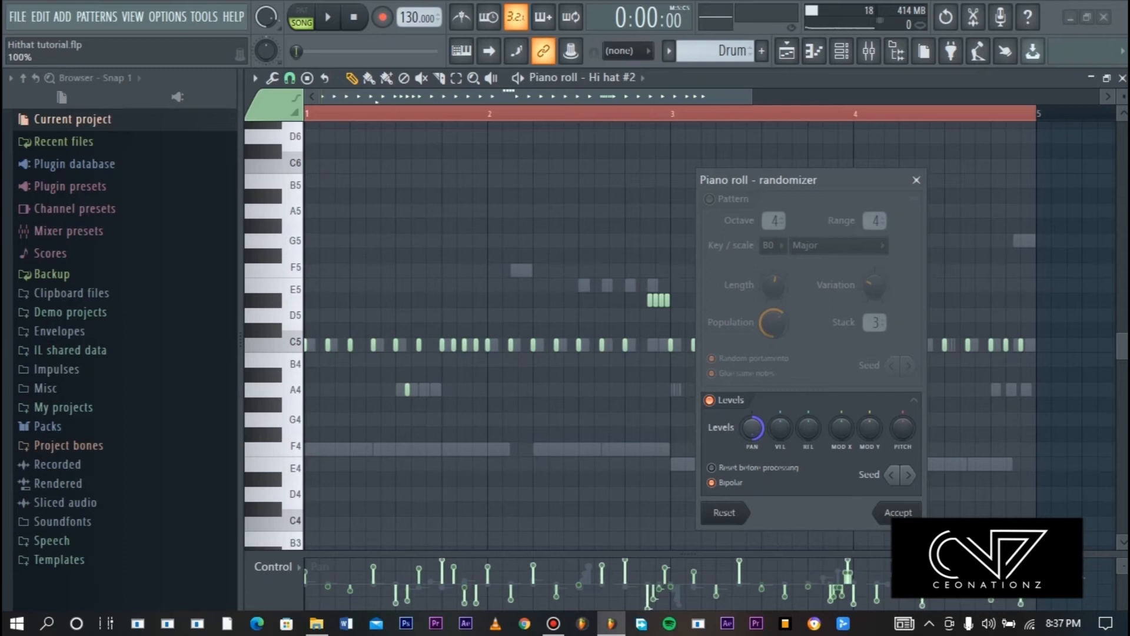
pyautogui.moveTo(756, 413); pyautogui.dragTo(756, 409)
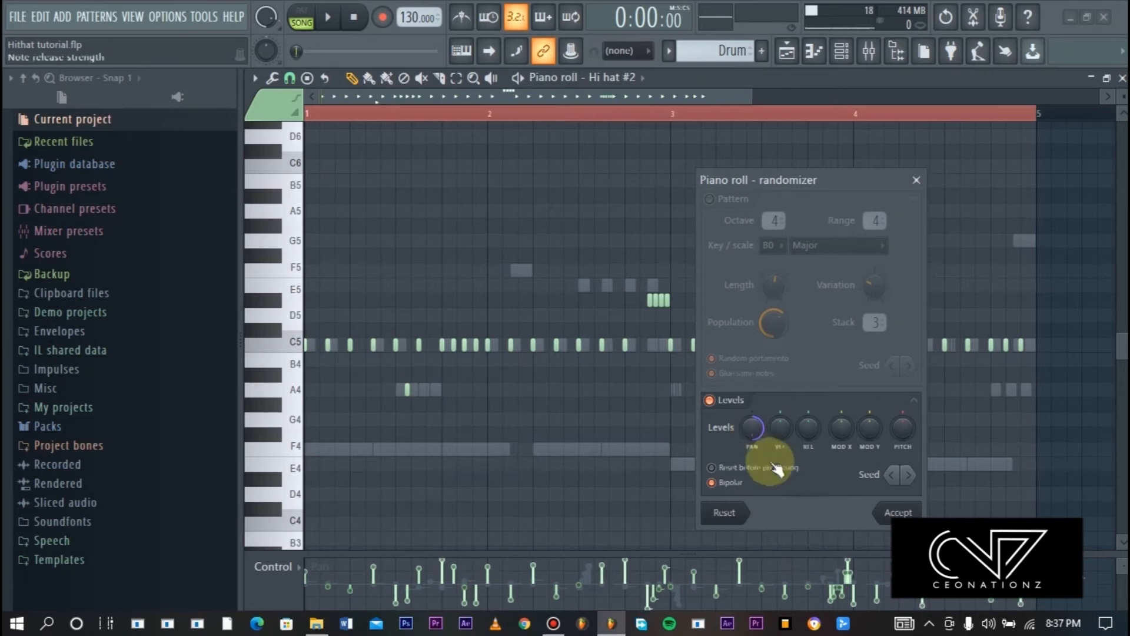
pyautogui.moveTo(754, 429); pyautogui.dragTo(753, 445)
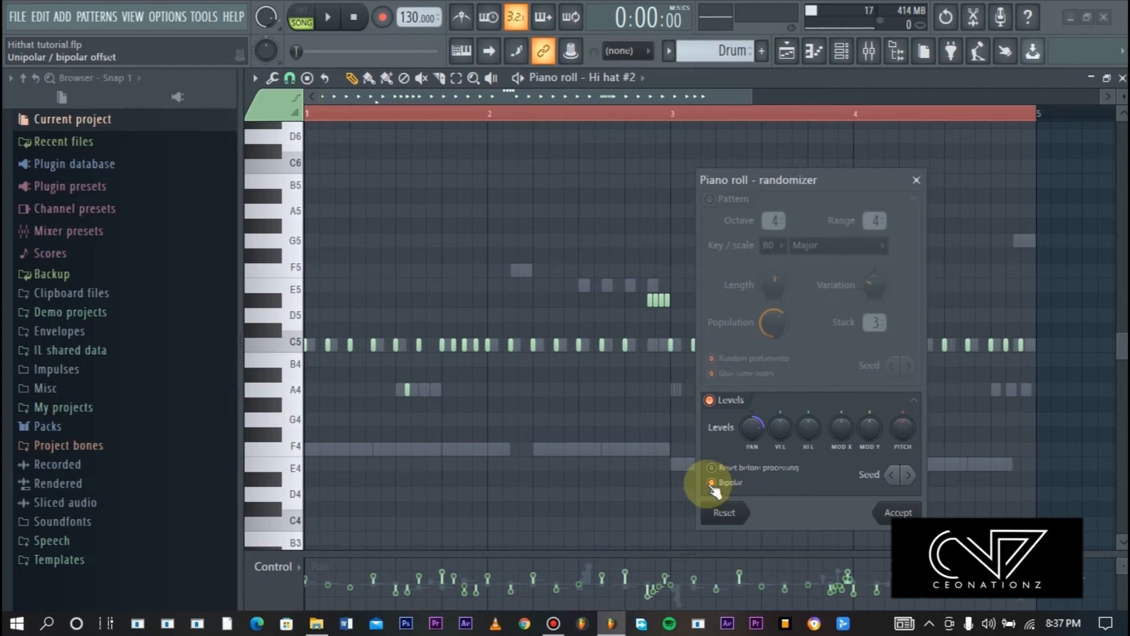
# Compare the random panning with Bipolar off and on, and raise the pan level to about 80% or more
pyautogui.click(713, 484)
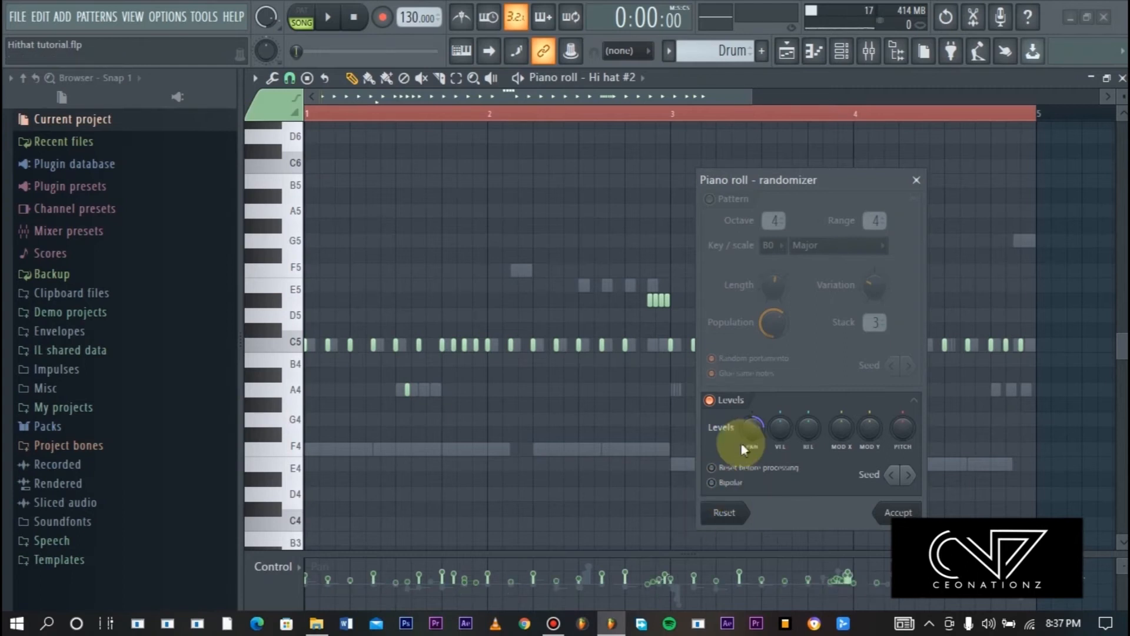
pyautogui.click(712, 483)
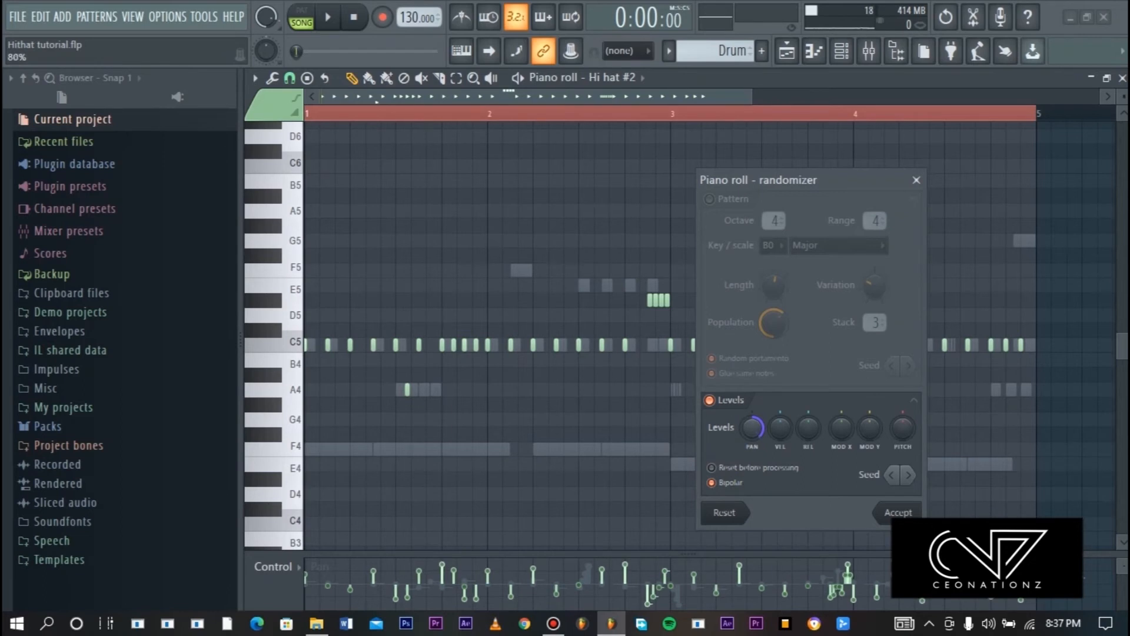
pyautogui.moveTo(749, 428); pyautogui.dragTo(749, 420)
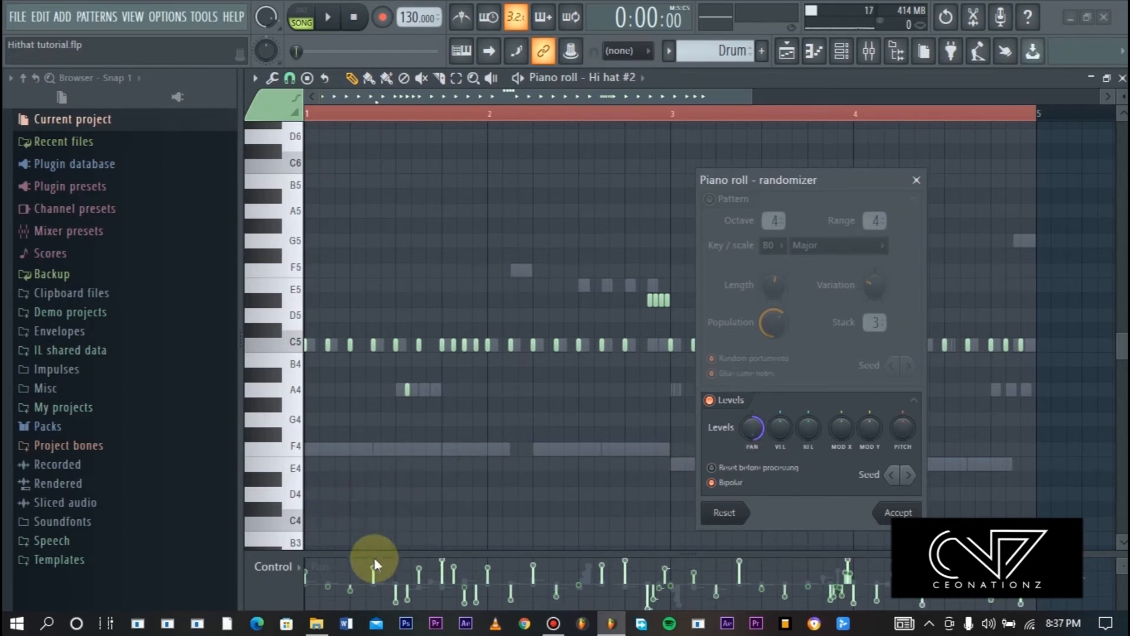
pyautogui.moveTo(752, 428)
pyautogui.mouseDown()
pyautogui.moveTo(753, 545)
pyautogui.moveTo(753, 424)
pyautogui.mouseUp()
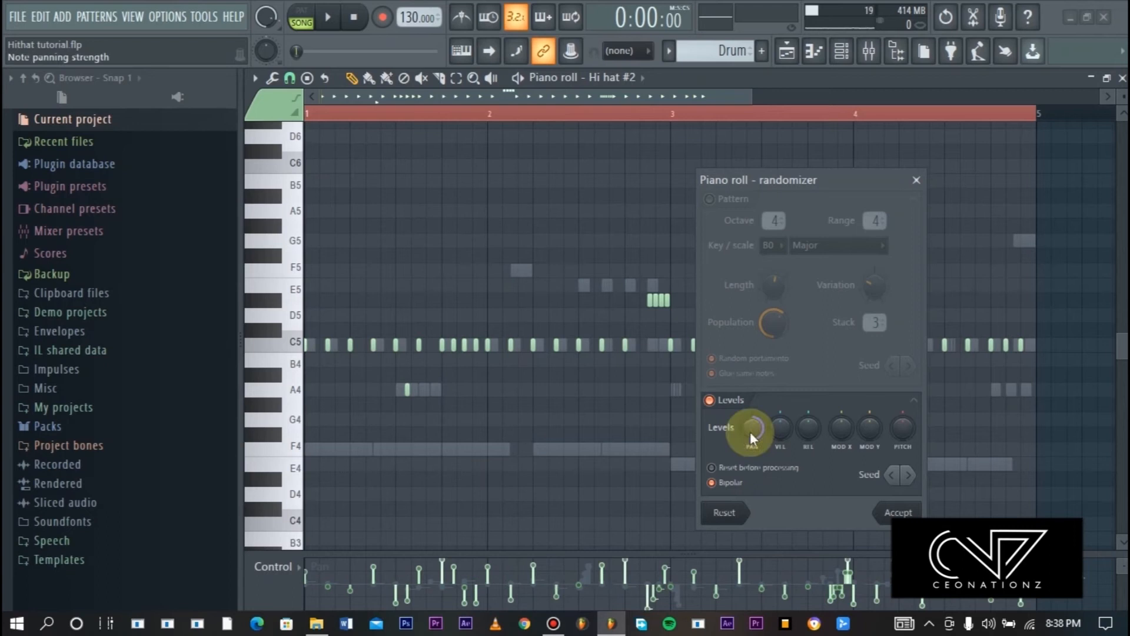
# Step forward through the randomizer's Levels seeds to generate a different random panning pattern
pyautogui.click(913, 477)
pyautogui.click(913, 477)
pyautogui.click(913, 477)
pyautogui.click(913, 477)
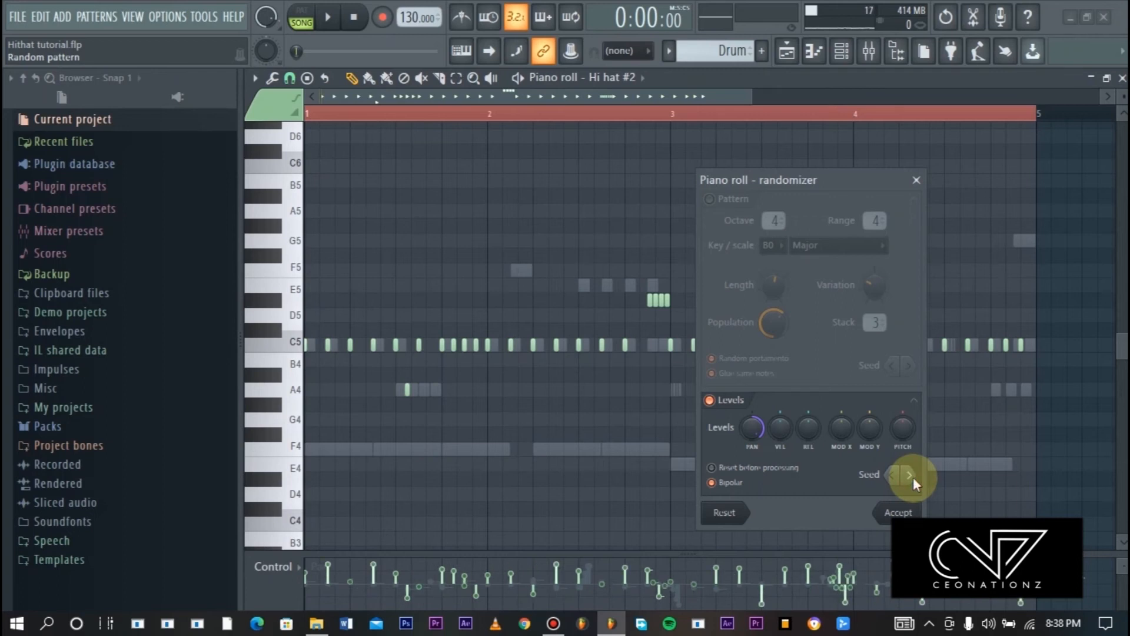
pyautogui.click(913, 477)
pyautogui.click(913, 477)
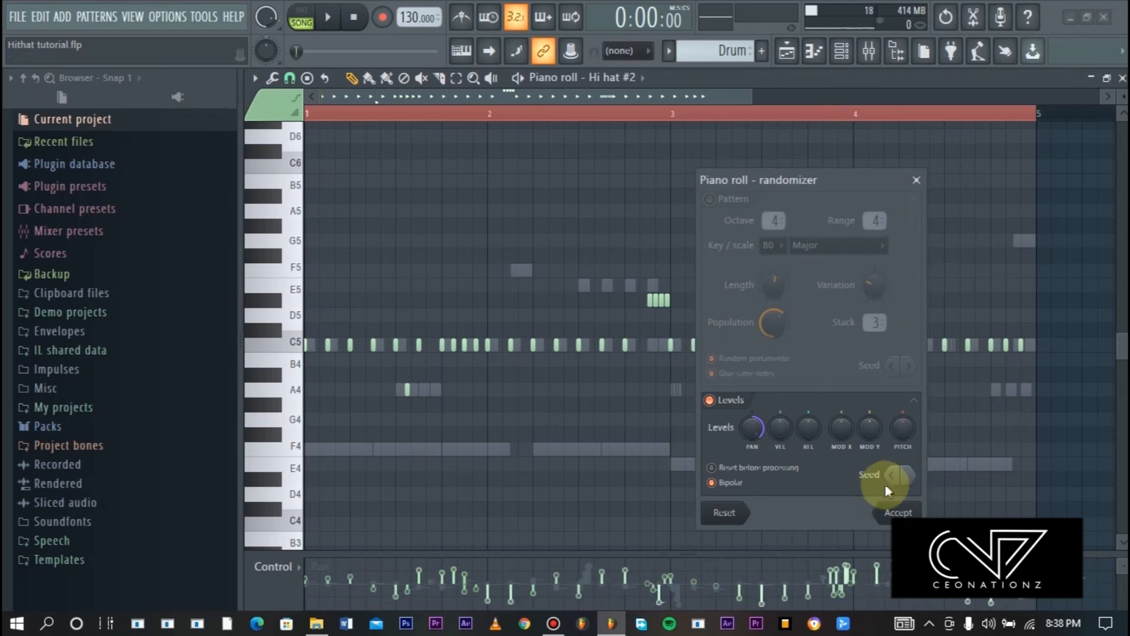
pyautogui.click(909, 478)
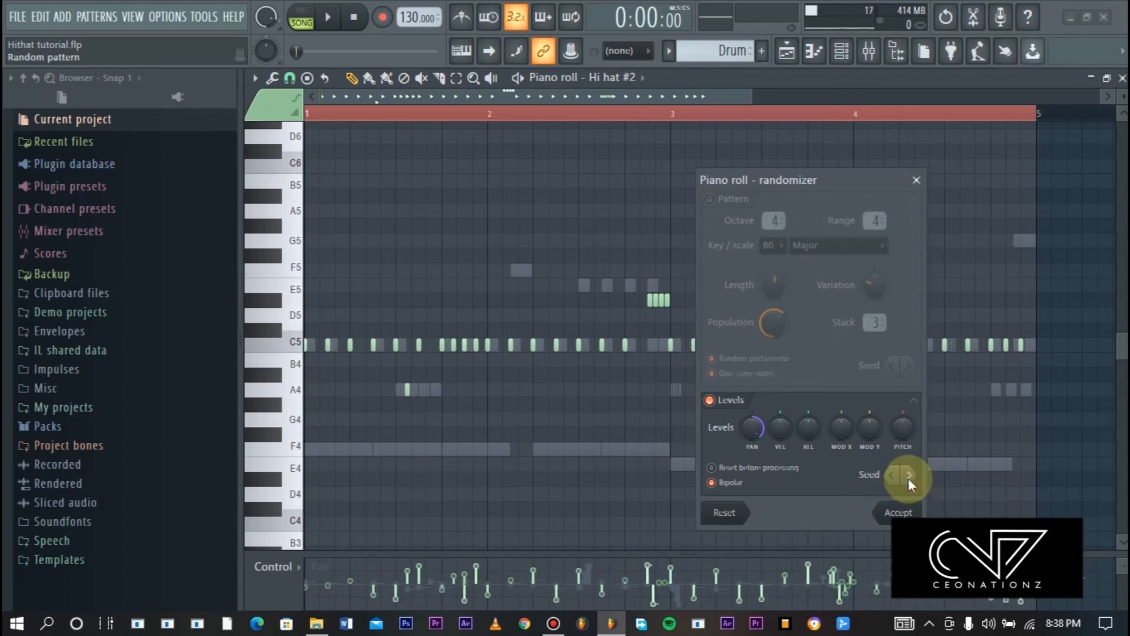
pyautogui.click(909, 479)
pyautogui.click(909, 478)
pyautogui.click(909, 478)
pyautogui.click(909, 478)
pyautogui.click(910, 478)
pyautogui.click(909, 478)
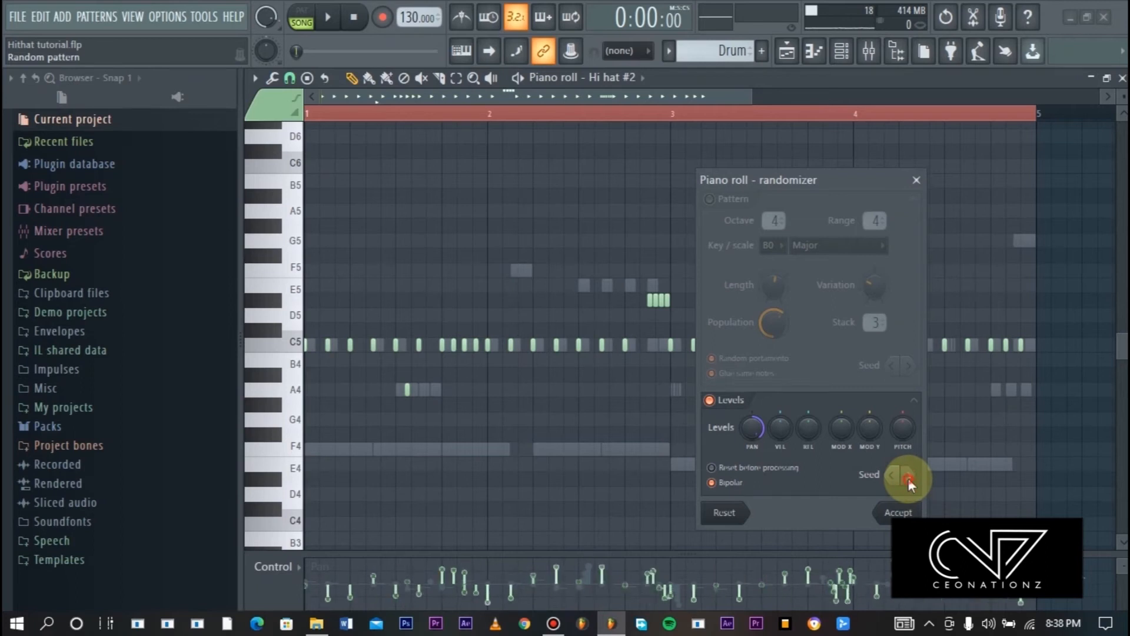
pyautogui.click(909, 478)
pyautogui.click(909, 478)
pyautogui.click(909, 478)
pyautogui.click(909, 478)
pyautogui.click(909, 478)
pyautogui.click(909, 478)
pyautogui.click(910, 478)
pyautogui.click(909, 478)
pyautogui.click(909, 478)
pyautogui.click(909, 478)
# Readjust the pan randomization to a moderate strength and accept the randomized levels
pyautogui.moveTo(755, 446); pyautogui.dragTo(752, 403)
pyautogui.click(930, 512)
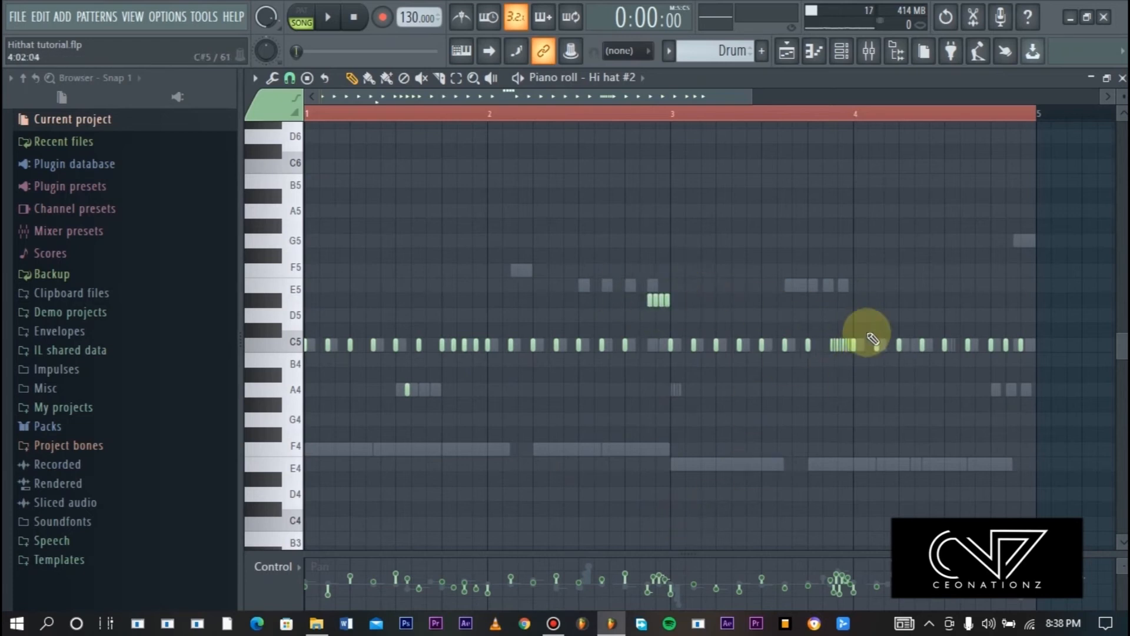
# Draw a pan ramp sweeping from left to right across the D#5 roll at the end of bar 2
pyautogui.moveTo(696, 583)
pyautogui.mouseDown()
pyautogui.moveTo(654, 591)
pyautogui.moveTo(675, 563)
pyautogui.mouseUp()
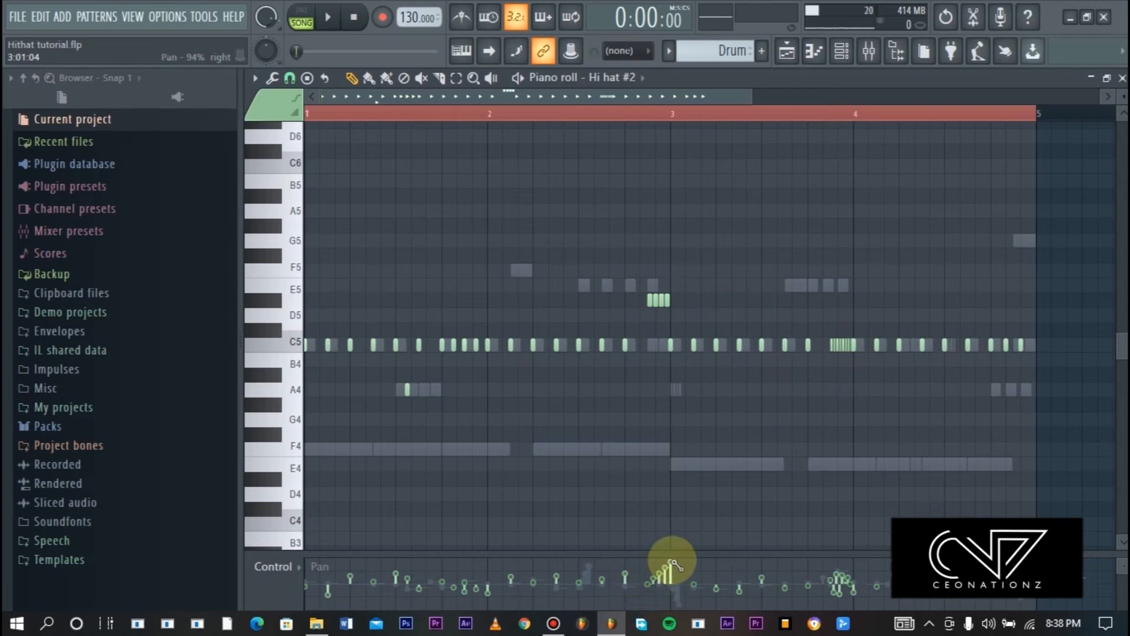
pyautogui.moveTo(650, 607); pyautogui.dragTo(668, 576)
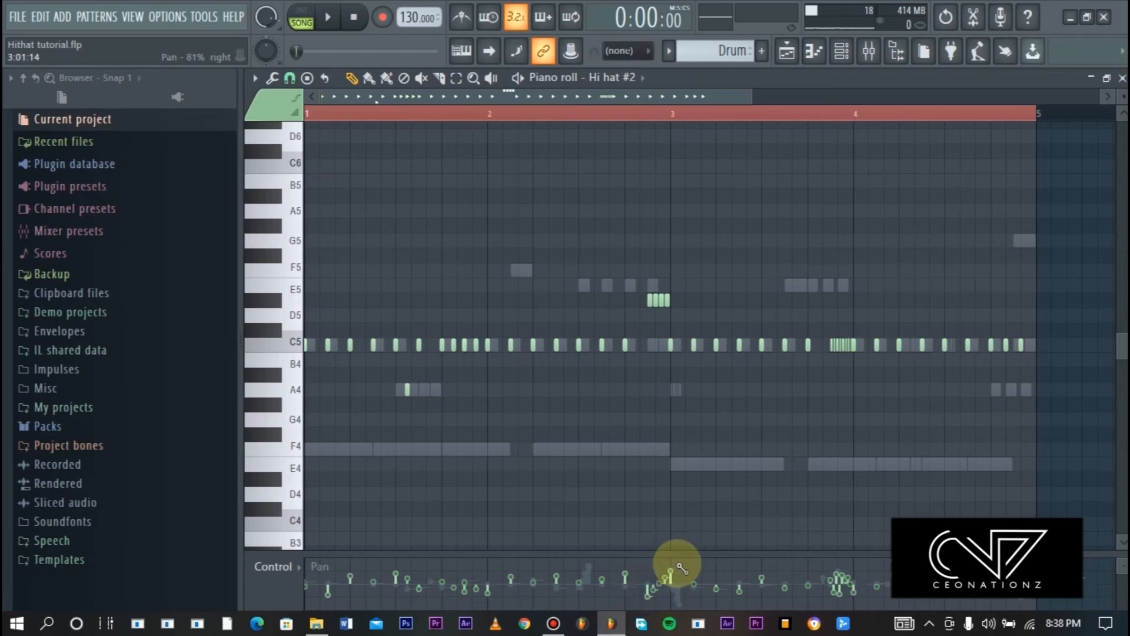
pyautogui.moveTo(682, 568)
pyautogui.mouseDown()
pyautogui.moveTo(732, 580)
pyautogui.moveTo(651, 596)
pyautogui.moveTo(682, 570)
pyautogui.mouseUp()
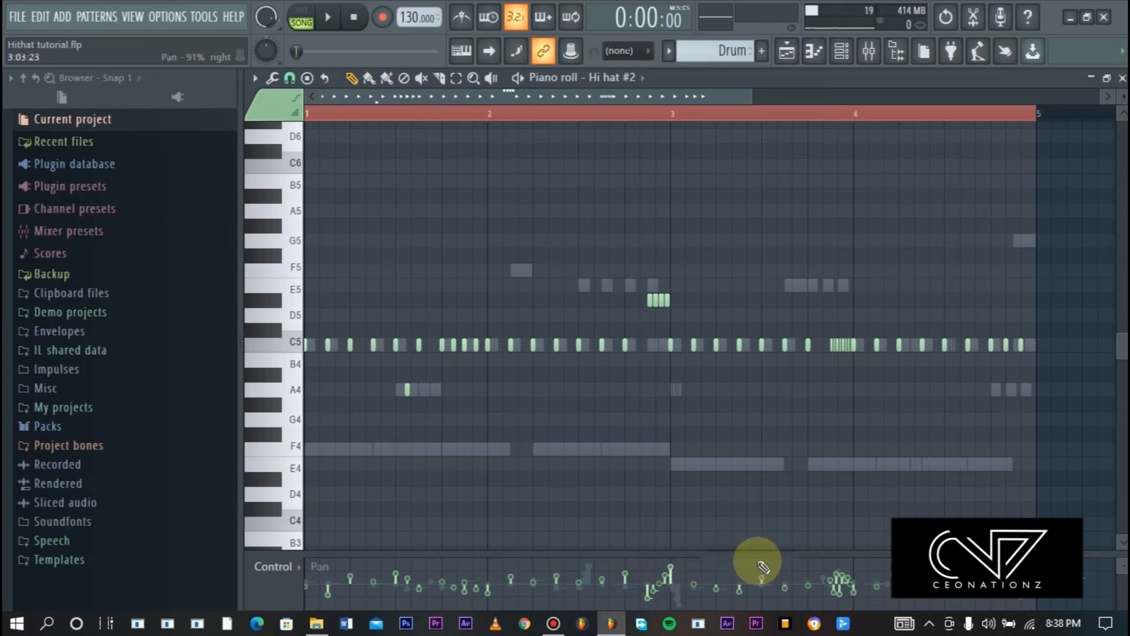
# Draw a left-to-right pan ramp across the fast C5 roll at the end of bar 3 and play the pattern back
pyautogui.moveTo(831, 599); pyautogui.dragTo(852, 584)
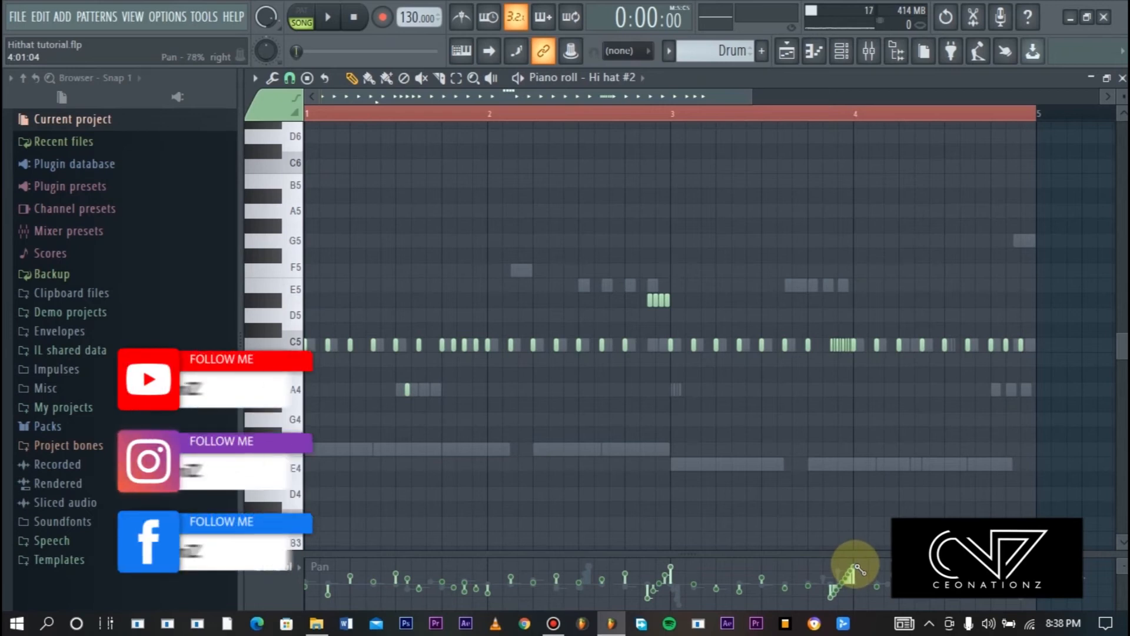
pyautogui.moveTo(831, 570)
pyautogui.mouseDown()
pyautogui.moveTo(854, 593)
pyautogui.moveTo(836, 587)
pyautogui.moveTo(842, 600)
pyautogui.moveTo(826, 603)
pyautogui.moveTo(854, 570)
pyautogui.moveTo(834, 595)
pyautogui.moveTo(821, 588)
pyautogui.moveTo(854, 571)
pyautogui.mouseUp()
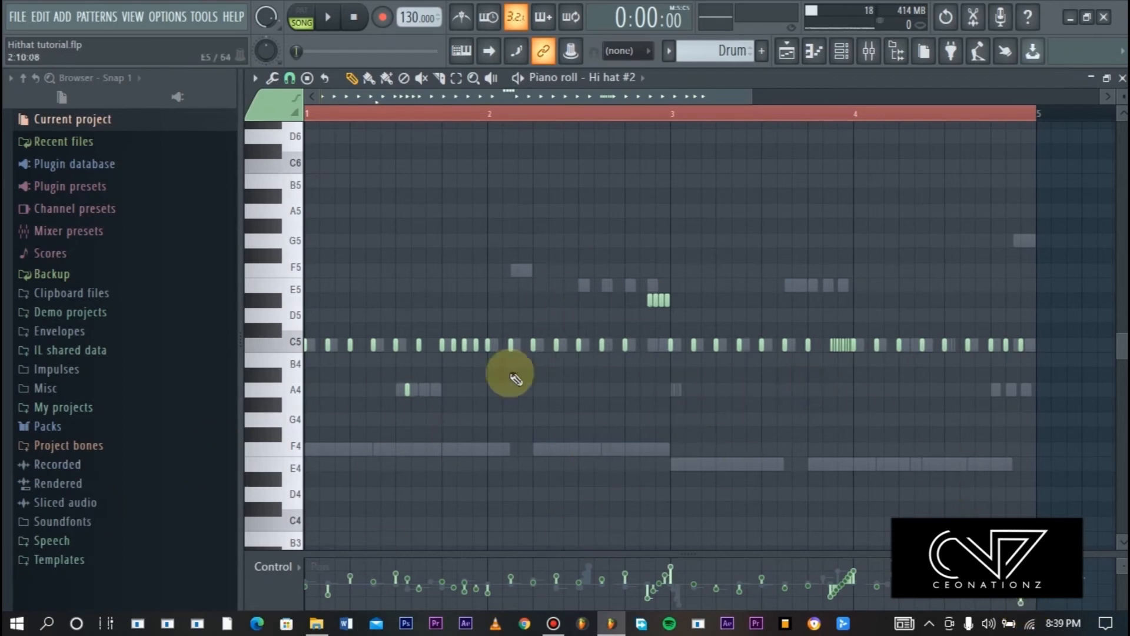
pyautogui.press('space')
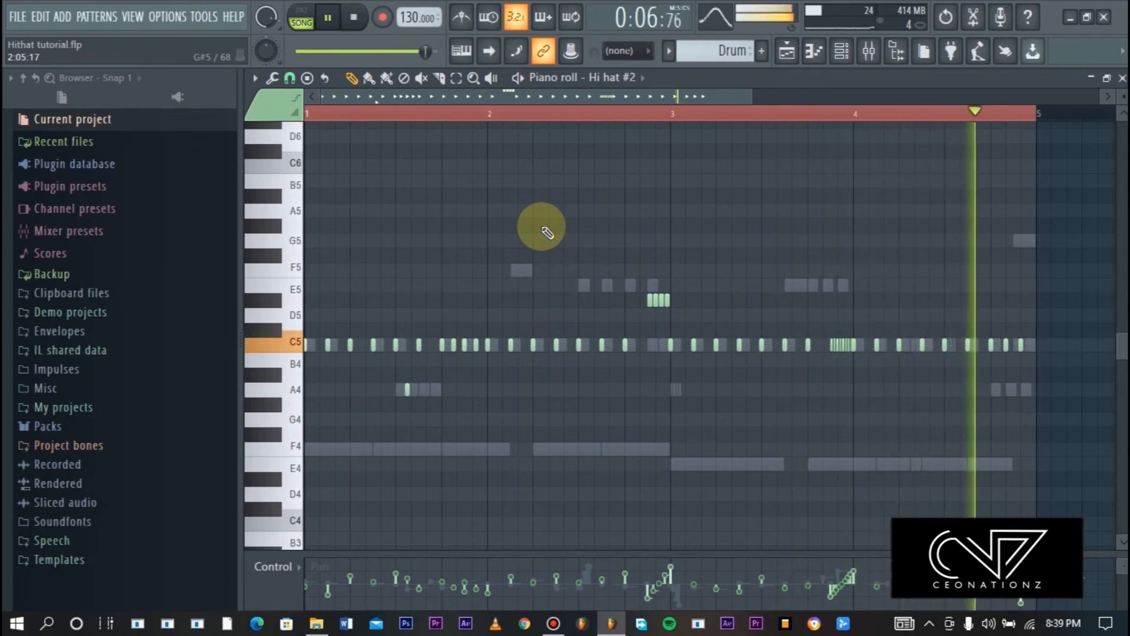
pyautogui.press('space')
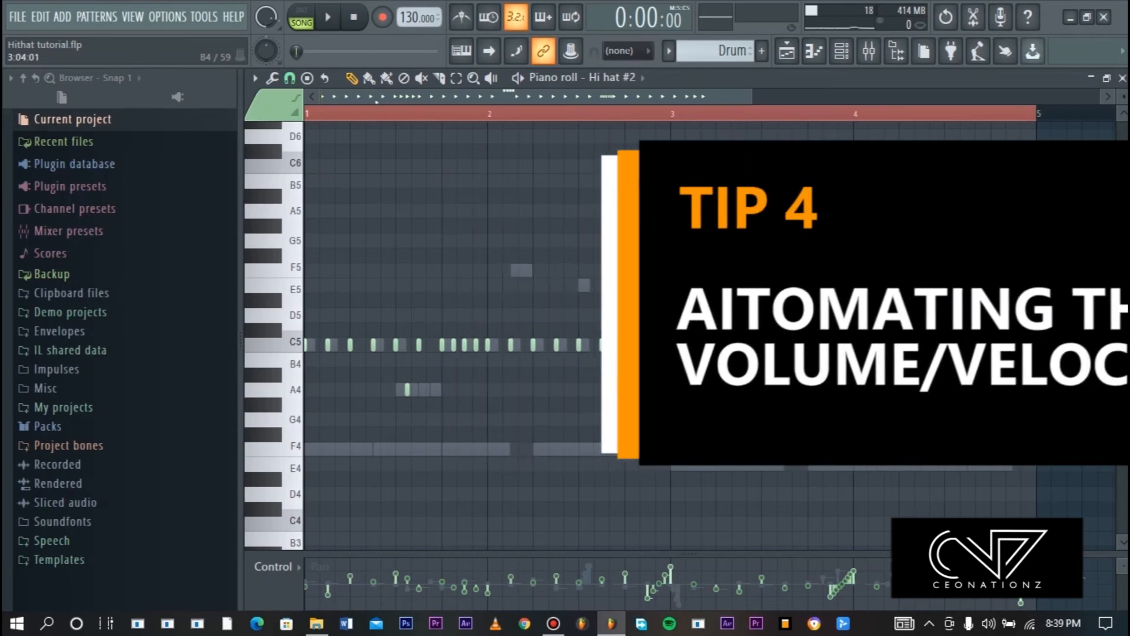
pyautogui.click(282, 567)
pyautogui.click(236, 581)
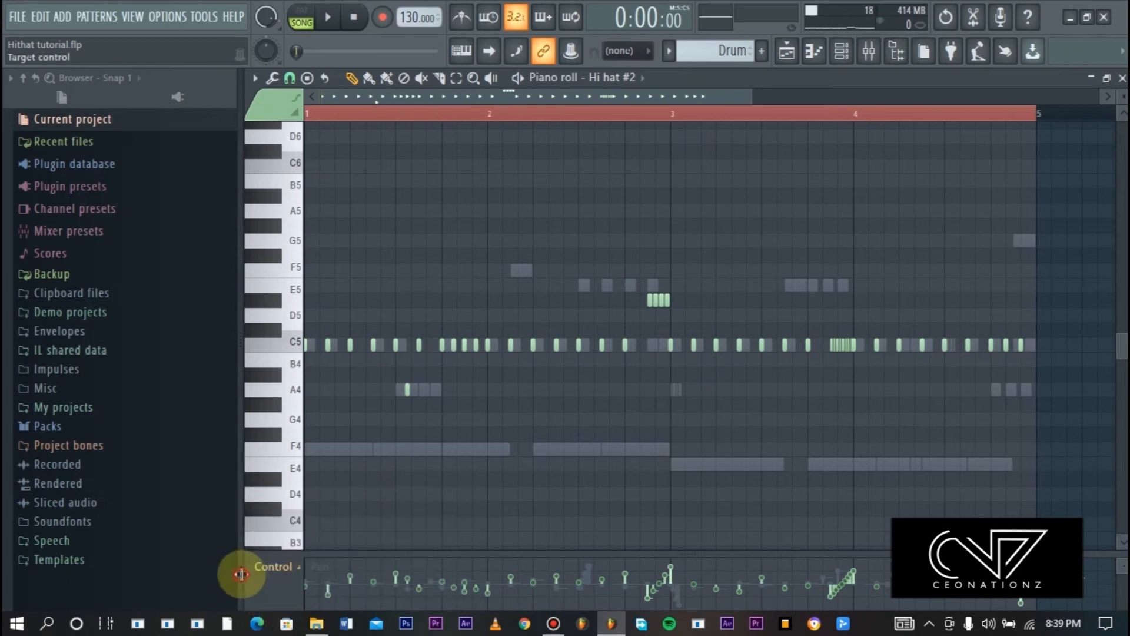
pyautogui.click(878, 57)
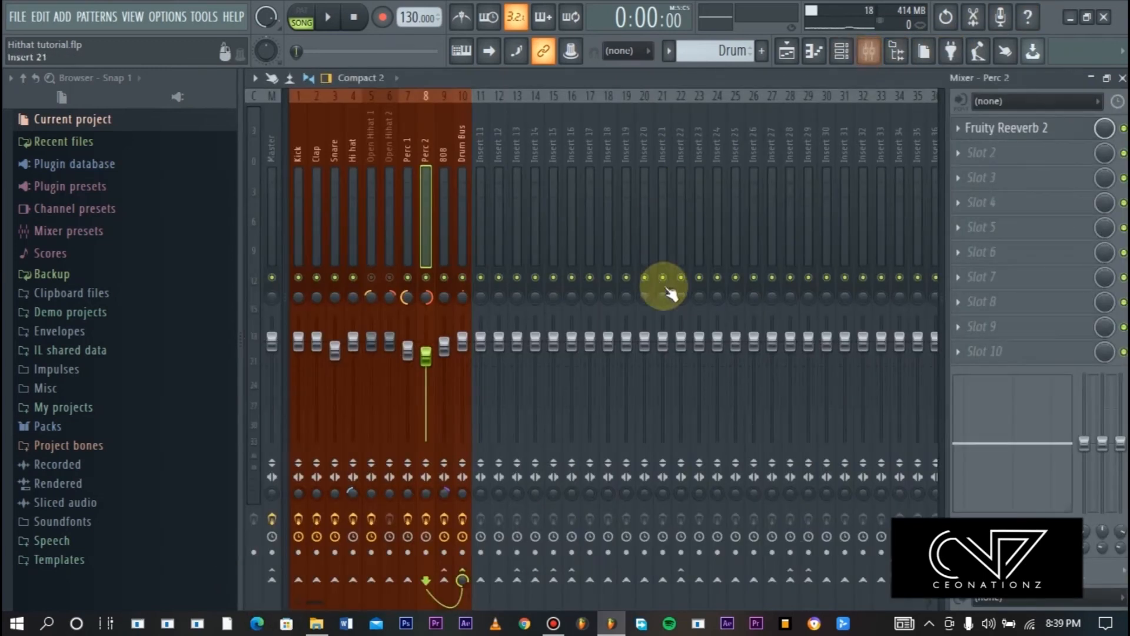
pyautogui.click(813, 51)
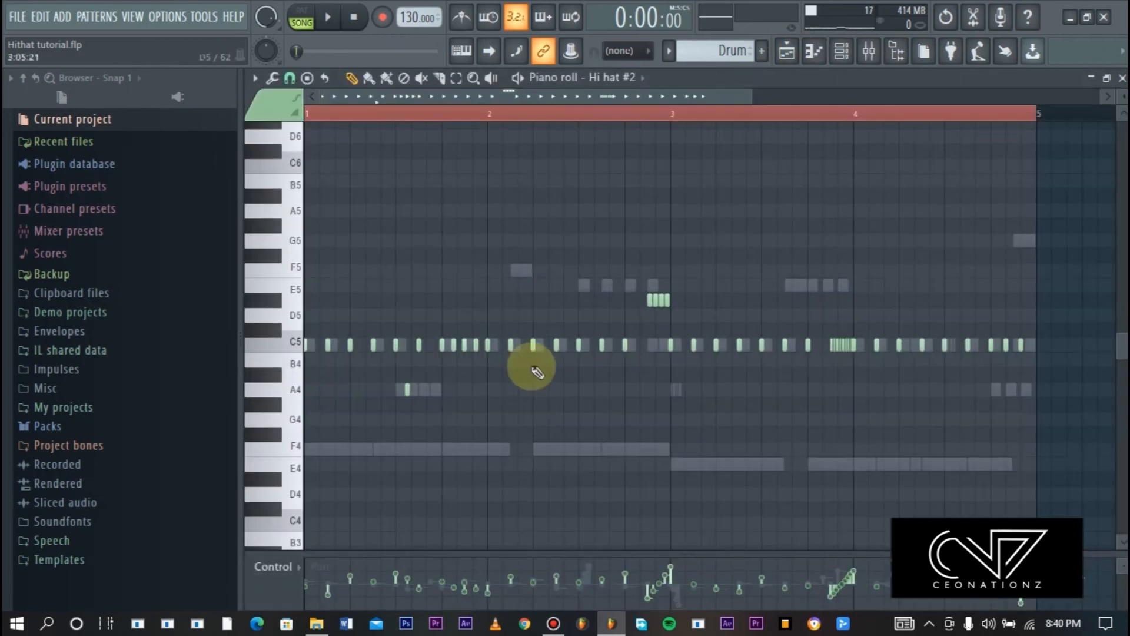
# Switch the control lane to note velocity, then set pan randomization to zero and apply a slight bipolar velocity randomization
pyautogui.click(277, 568)
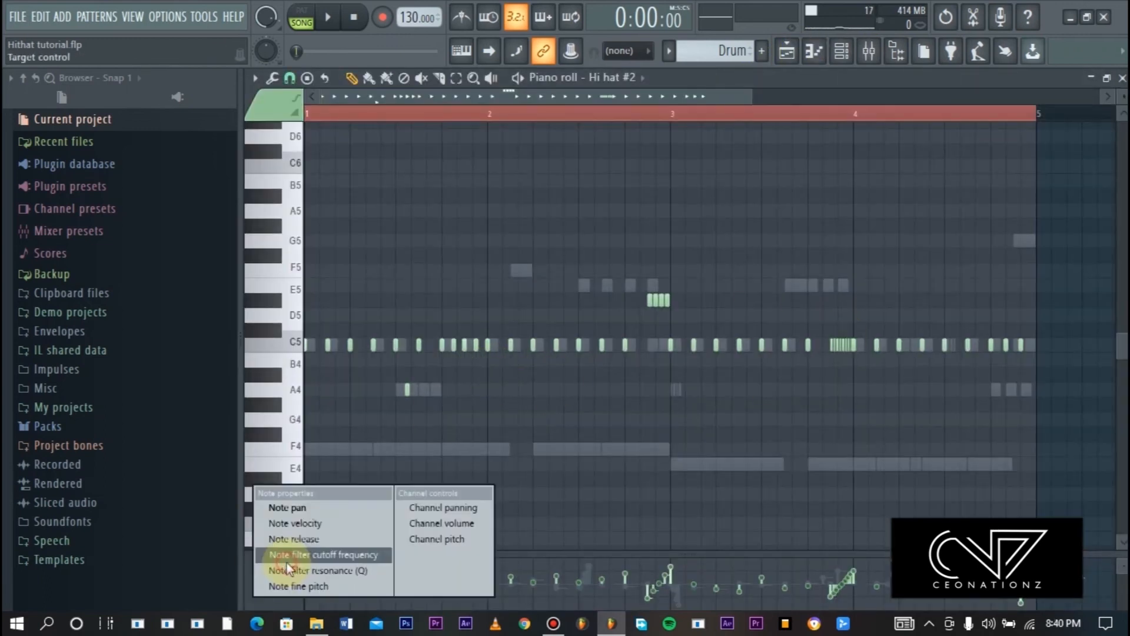
pyautogui.click(323, 527)
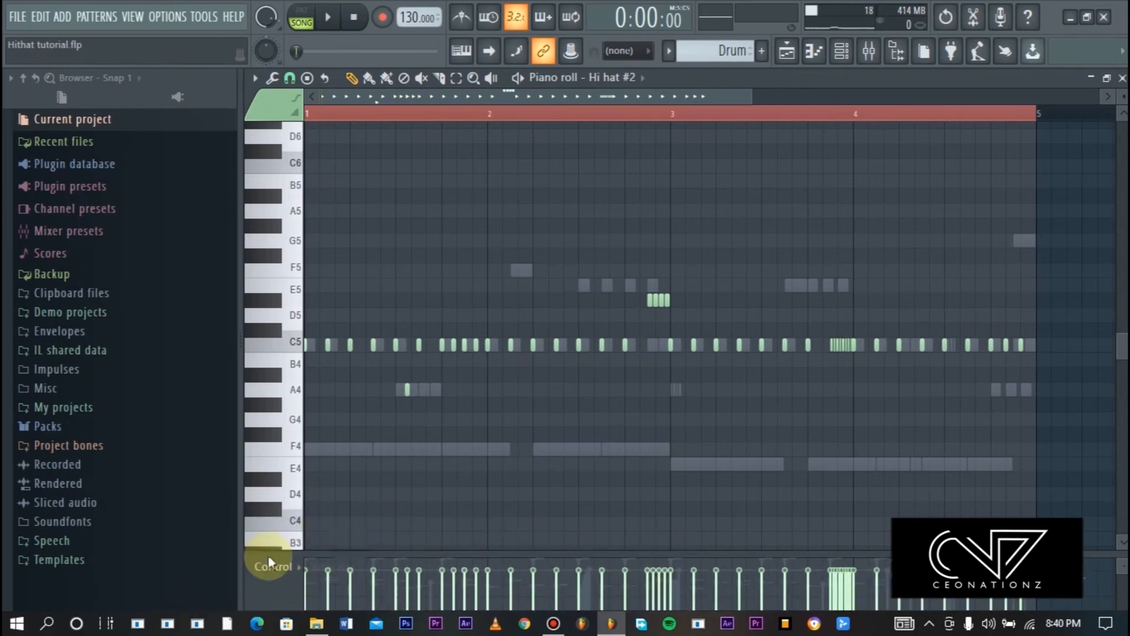
pyautogui.hotkey('alt', 'r')
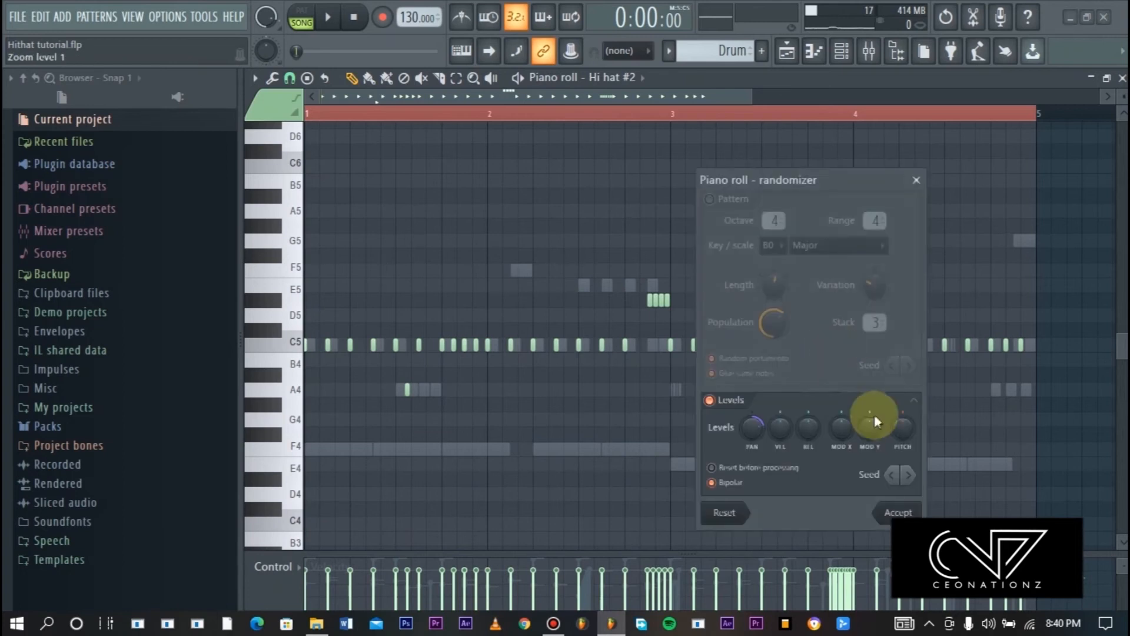
pyautogui.moveTo(754, 425); pyautogui.dragTo(782, 425)
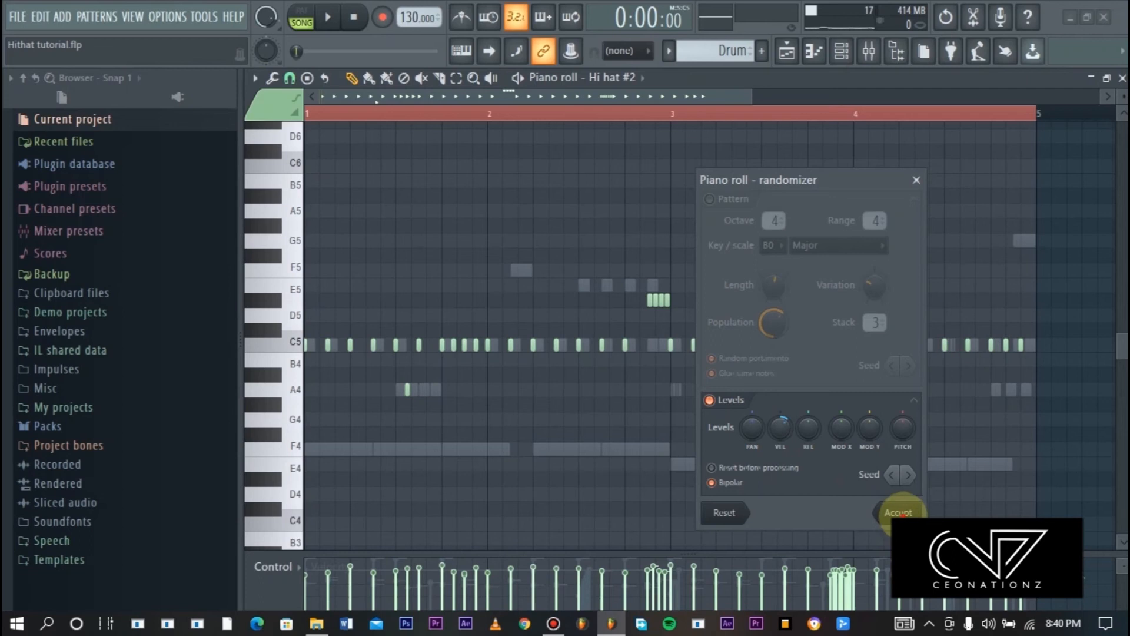
pyautogui.click(886, 513)
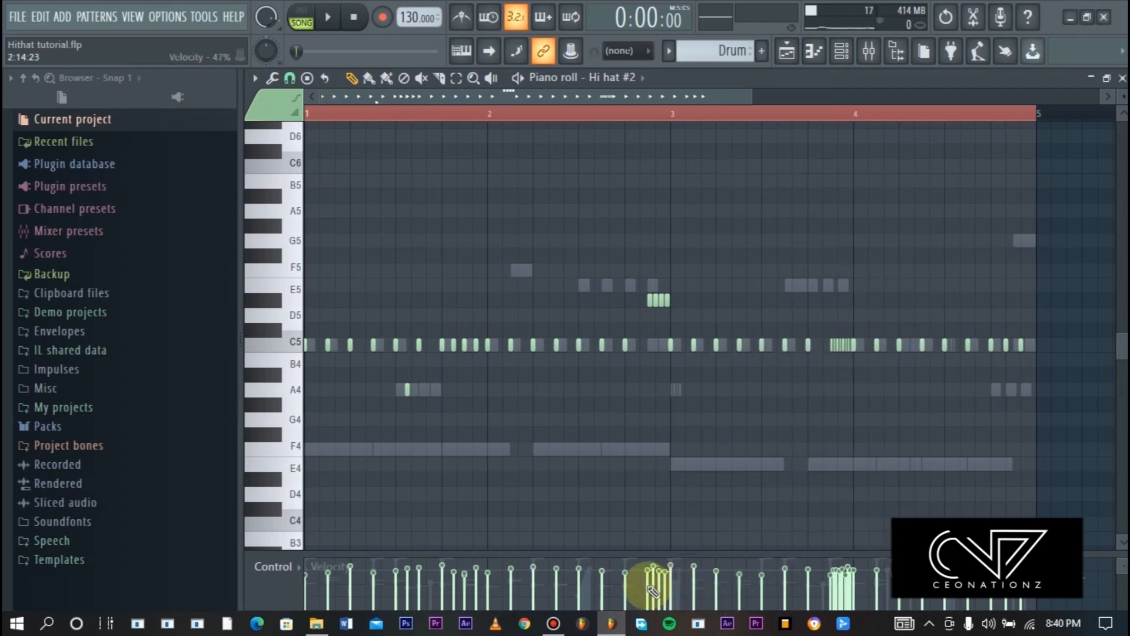
# Draw rising velocity ramps across the D#5 roll at the end of bar 2 and the C5 roll at the end of bar 3
pyautogui.moveTo(644, 594); pyautogui.dragTo(682, 569)
pyautogui.moveTo(829, 602)
pyautogui.mouseDown()
pyautogui.moveTo(873, 570)
pyautogui.moveTo(863, 566)
pyautogui.mouseUp()
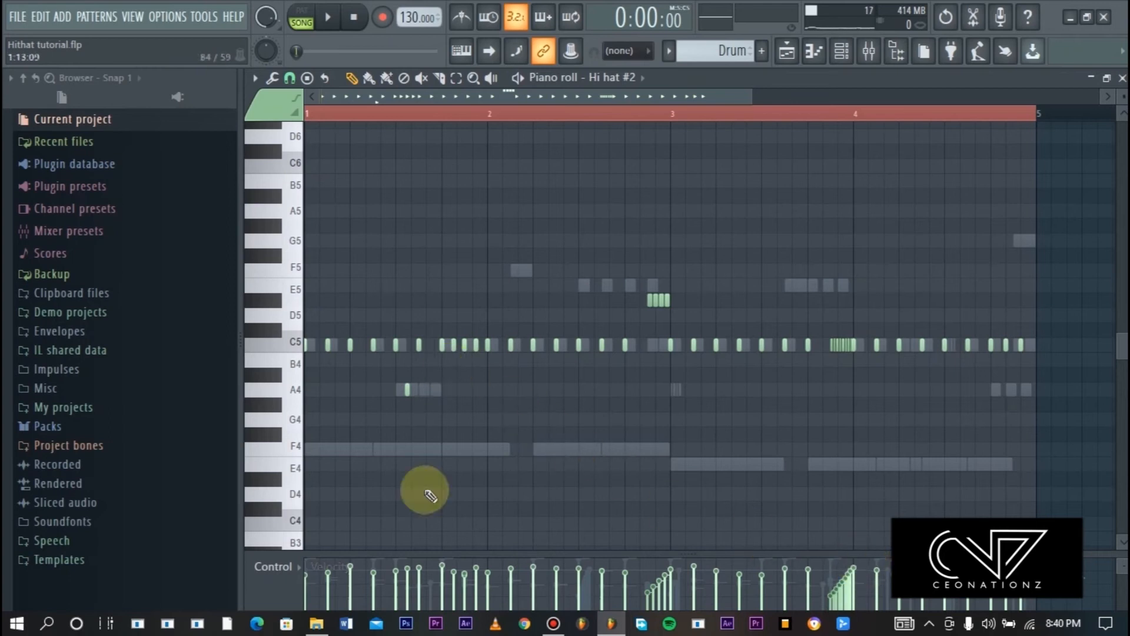
# Lower the velocities of the A4 hit and the closely spaced C5 hits in bar 1, and play the pattern back
pyautogui.click(455, 582)
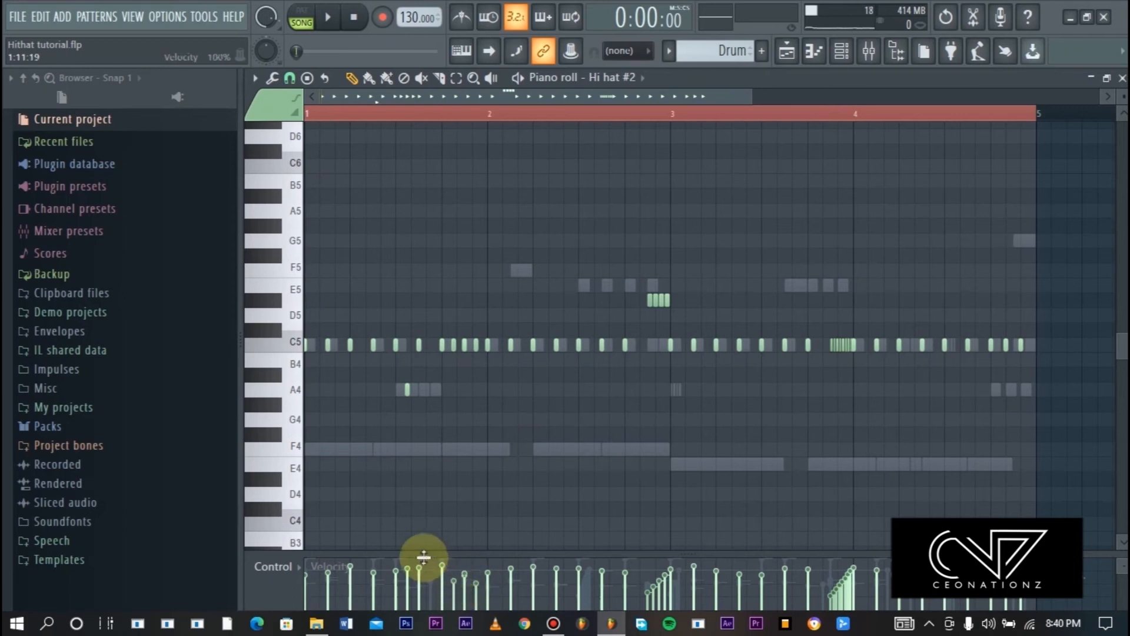
pyautogui.moveTo(412, 577); pyautogui.dragTo(412, 583)
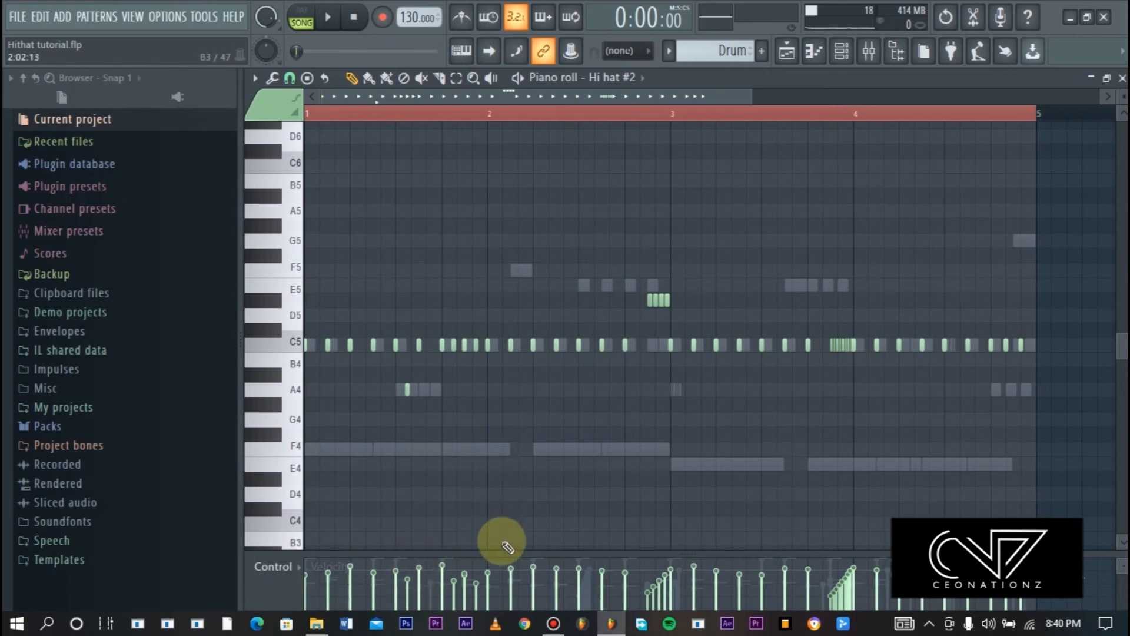
pyautogui.moveTo(534, 577); pyautogui.dragTo(536, 573)
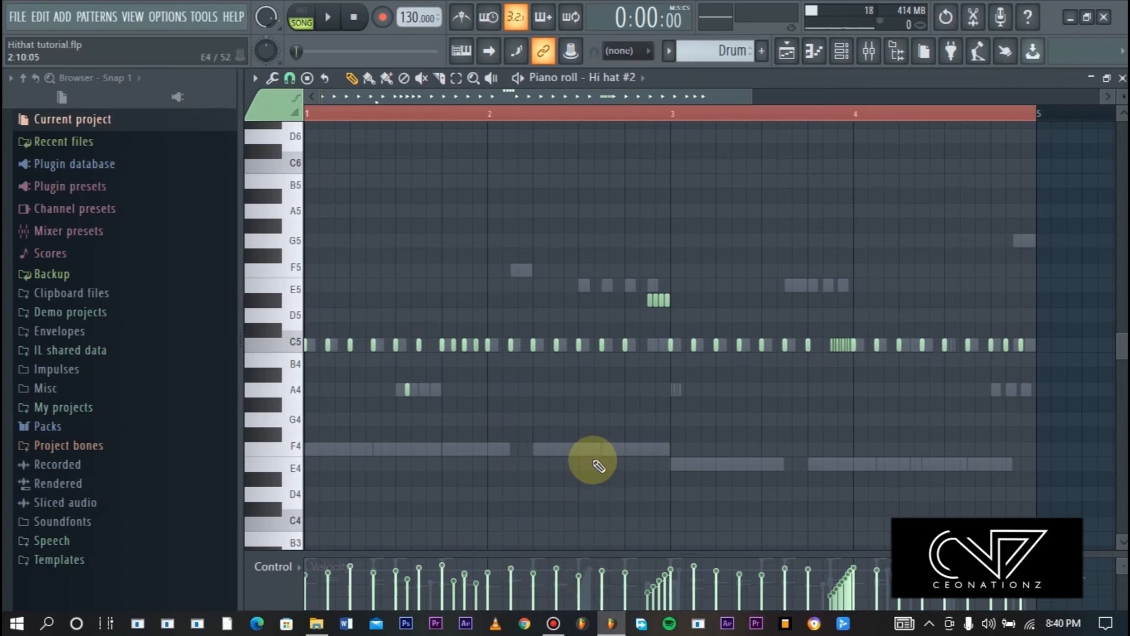
pyautogui.press('space')
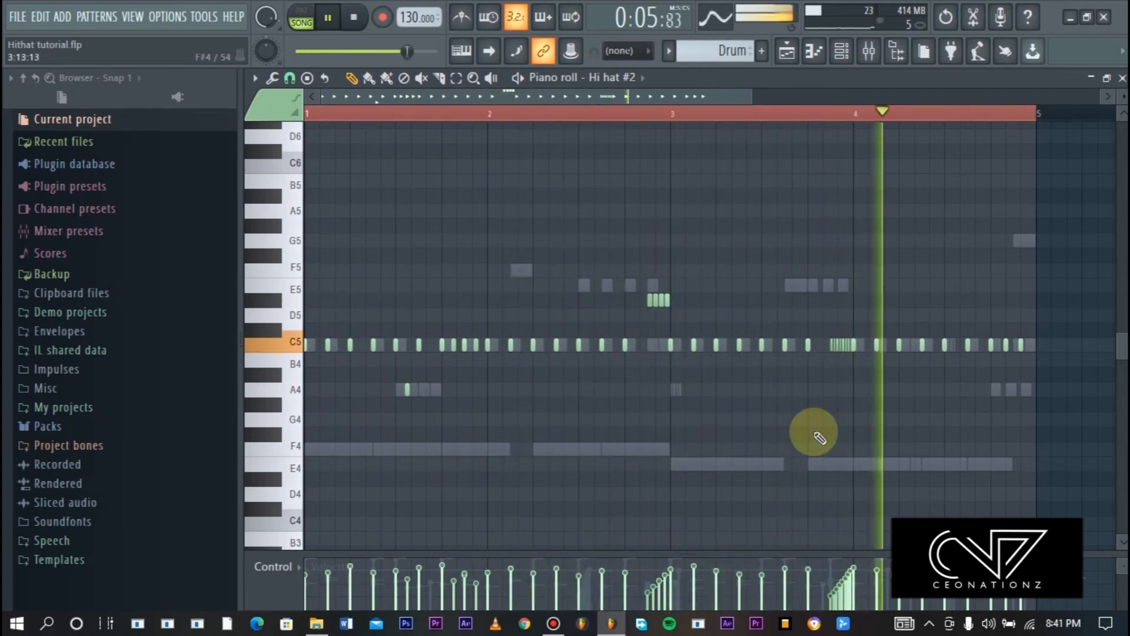
pyautogui.press('space')
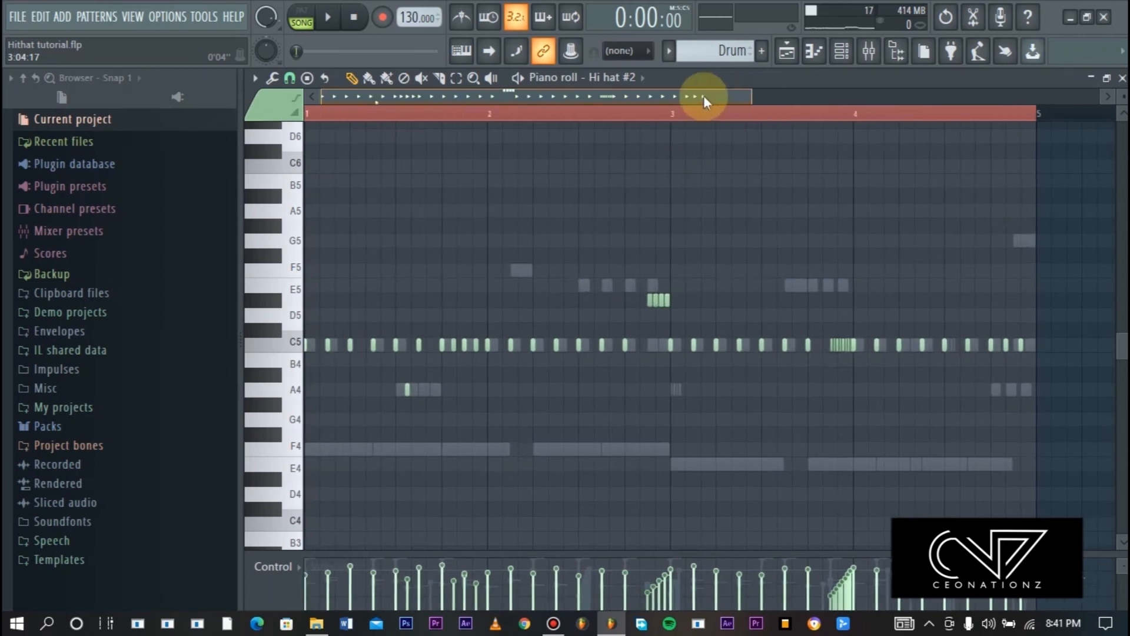
# Unmute the Open Hihat 1 and Open Hihat 2 tracks in the mixer
pyautogui.moveTo(753, 98)
pyautogui.mouseDown()
pyautogui.moveTo(714, 106)
pyautogui.moveTo(735, 89)
pyautogui.mouseUp()
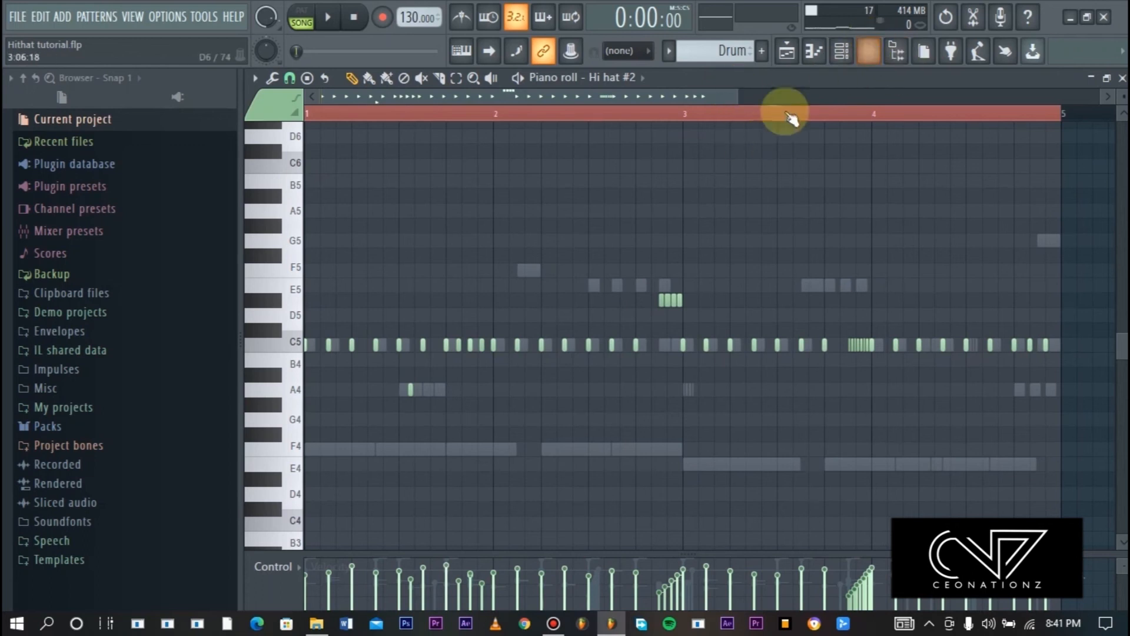
pyautogui.click(868, 52)
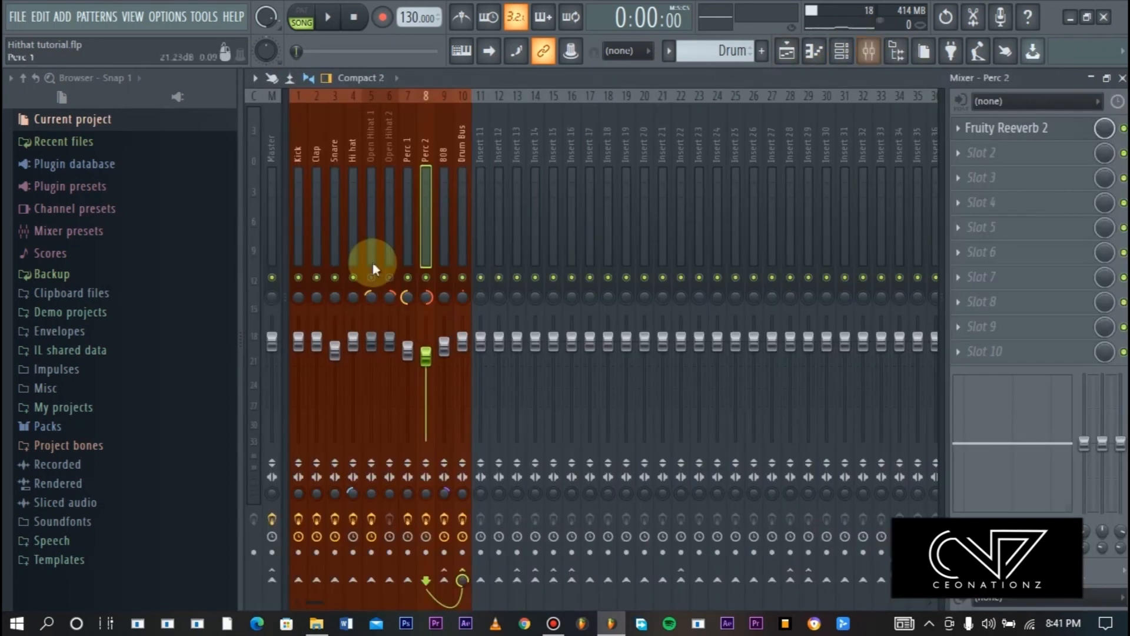
pyautogui.click(321, 189)
pyautogui.click(352, 170)
pyautogui.click(334, 166)
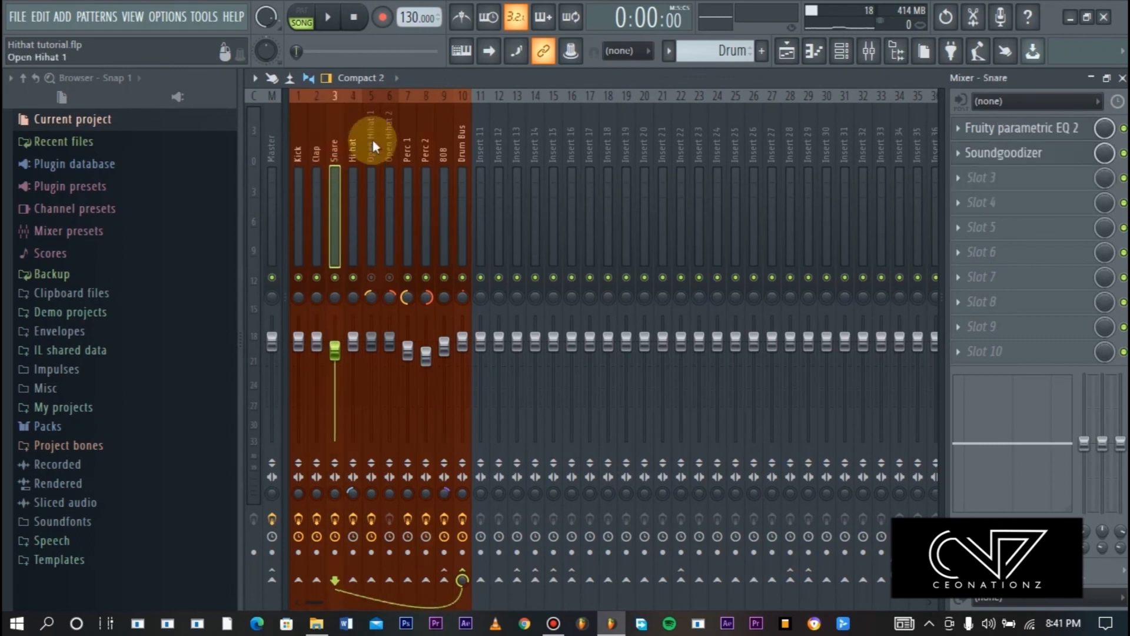
pyautogui.click(374, 155)
pyautogui.click(386, 155)
pyautogui.click(373, 155)
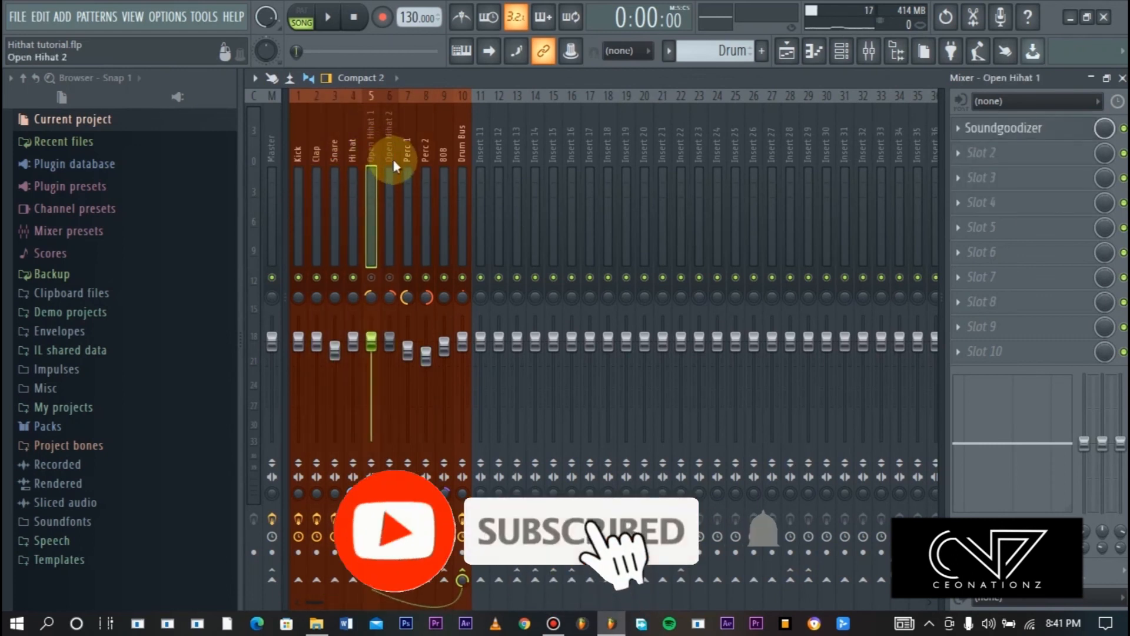
pyautogui.click(392, 160)
pyautogui.click(377, 165)
pyautogui.click(383, 171)
pyautogui.click(377, 180)
pyautogui.click(382, 183)
pyautogui.click(377, 185)
pyautogui.click(385, 194)
pyautogui.click(389, 277)
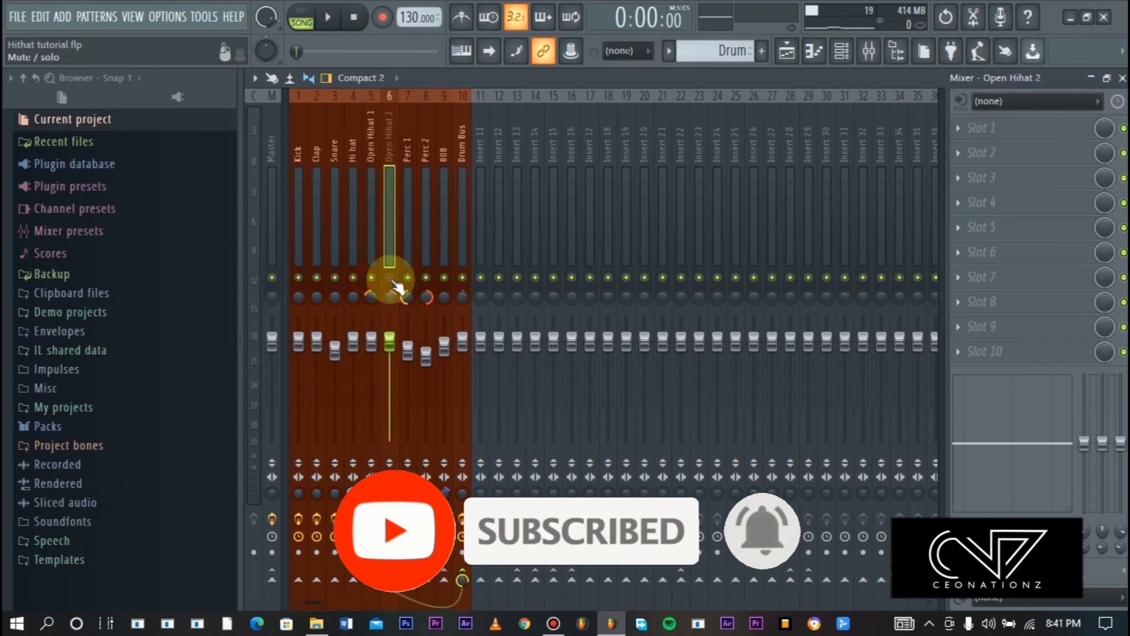
pyautogui.click(371, 276)
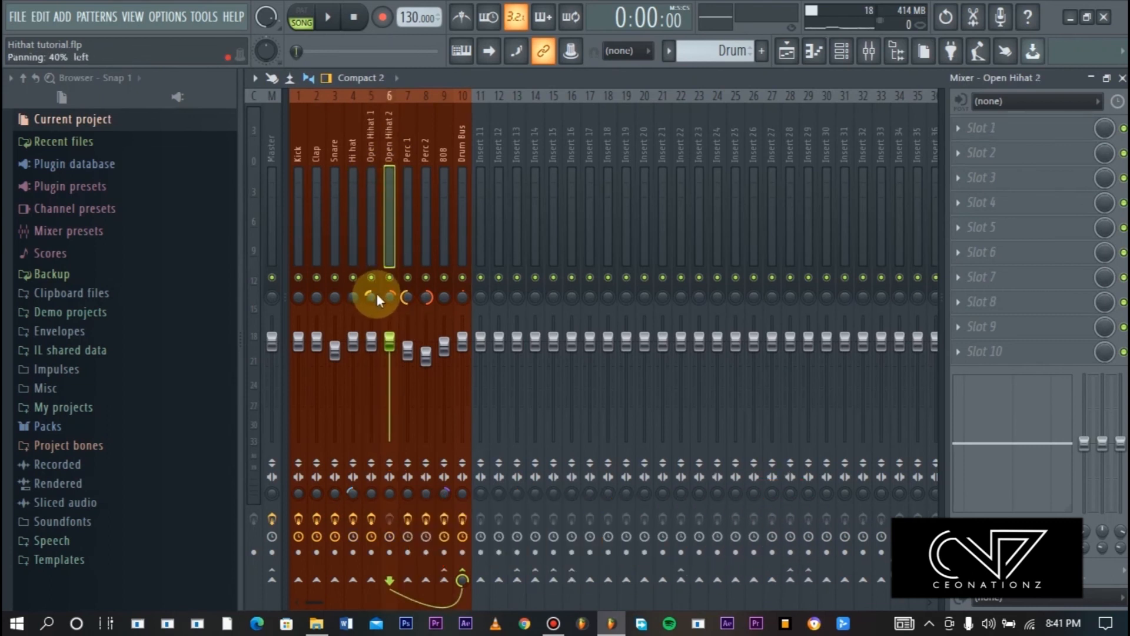
# Check the Drum clip in the playlist, and play the full drum pattern with both open hi-hats from the mixer
pyautogui.click(787, 51)
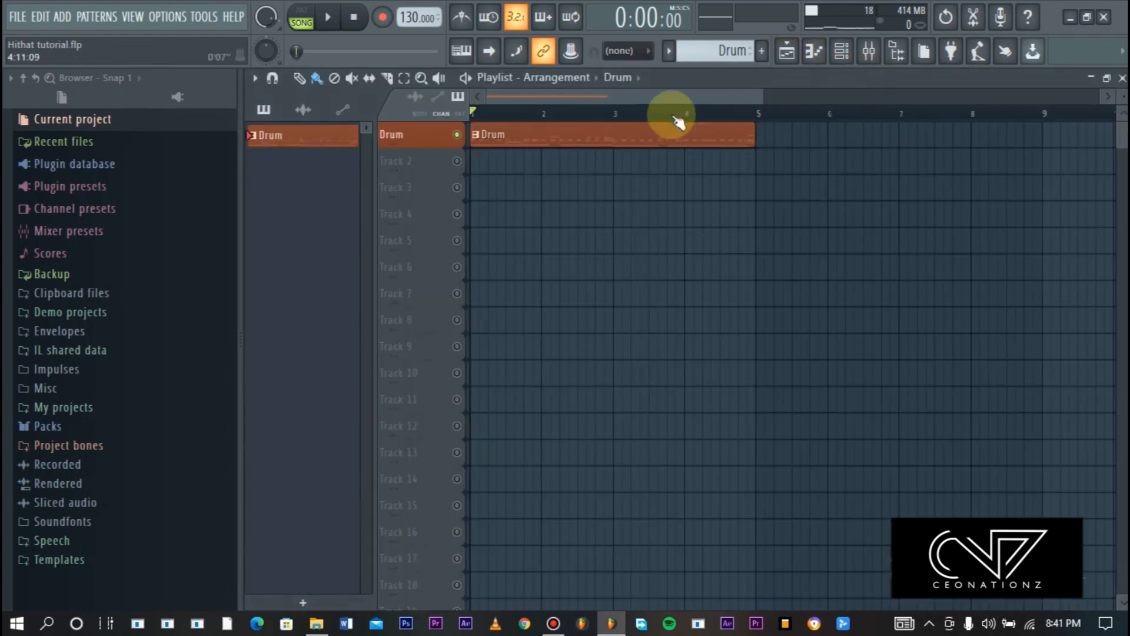
pyautogui.click(869, 51)
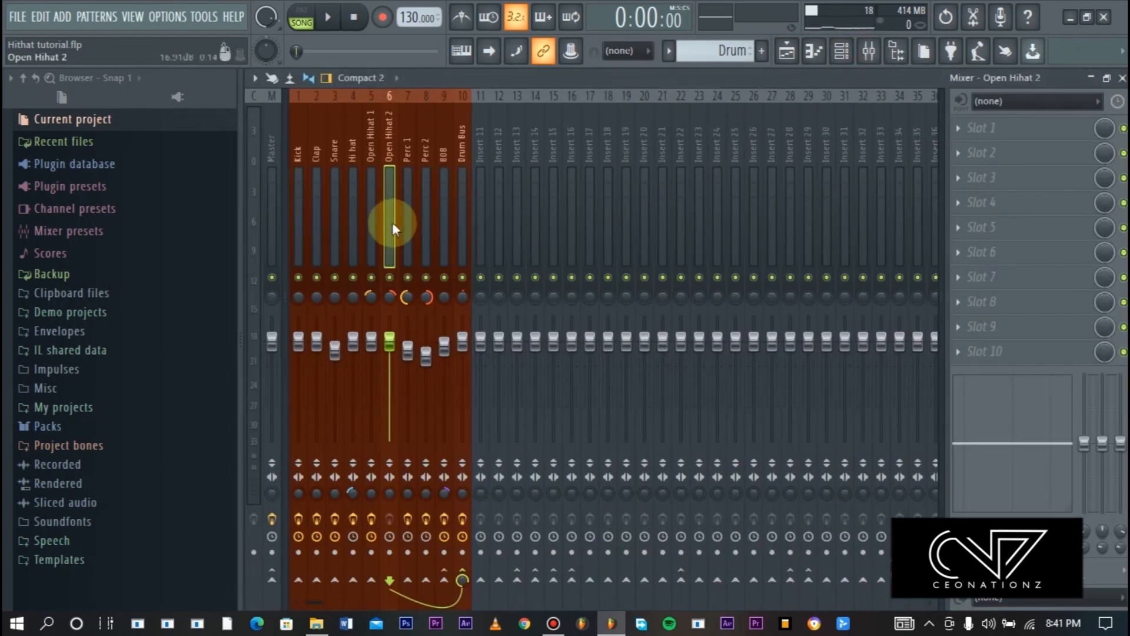
pyautogui.click(316, 194)
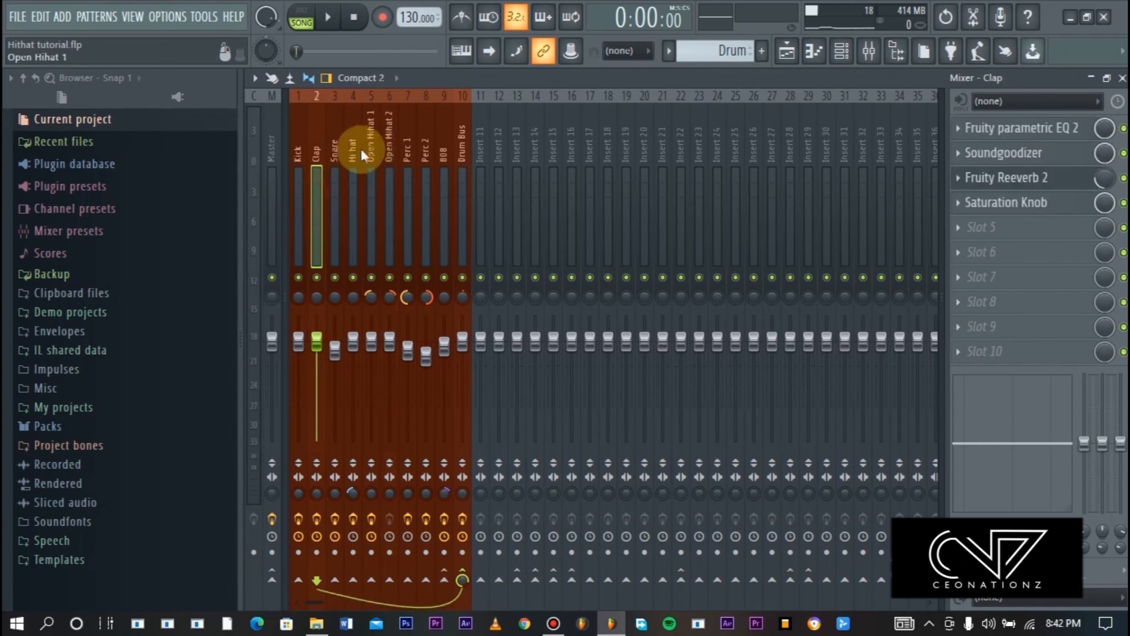
pyautogui.click(340, 183)
pyautogui.press('space')
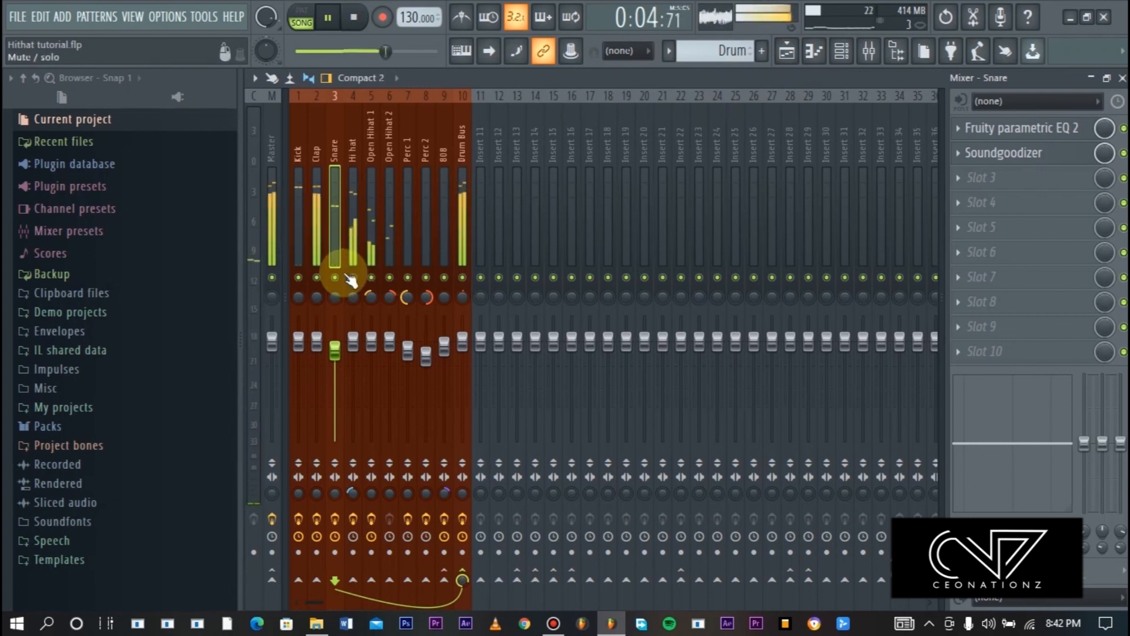
pyautogui.press('space')
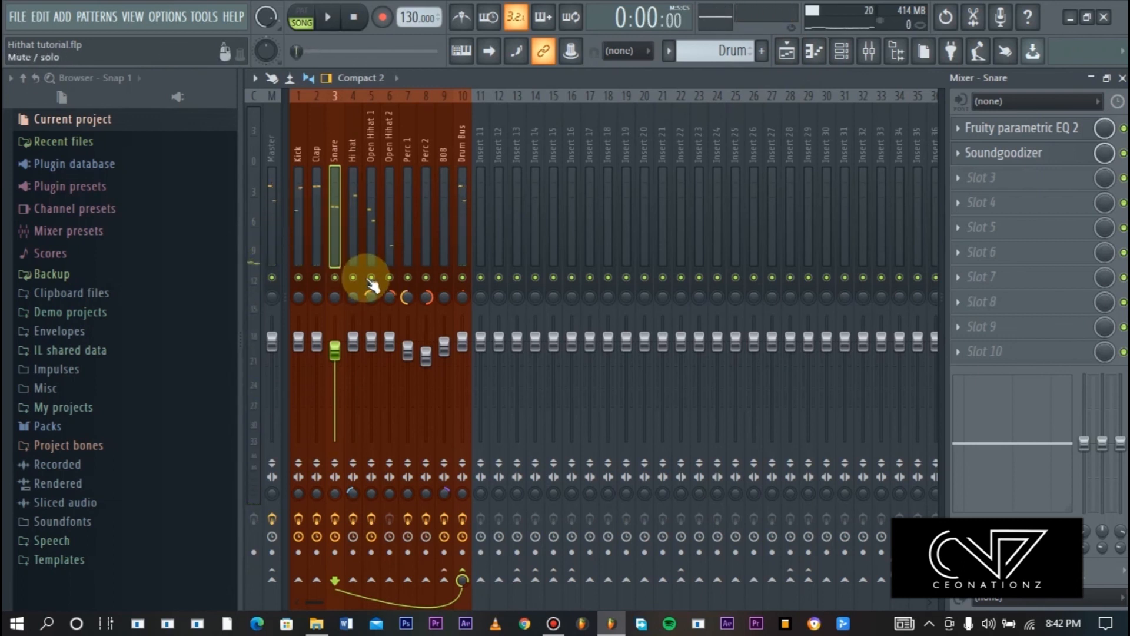
# Solo Open Hihat 1 and 2 together with the Snare and Clap tracks, listen to them, and clear the solo
pyautogui.rightClick(371, 278)
pyautogui.click(389, 277)
pyautogui.click(335, 277)
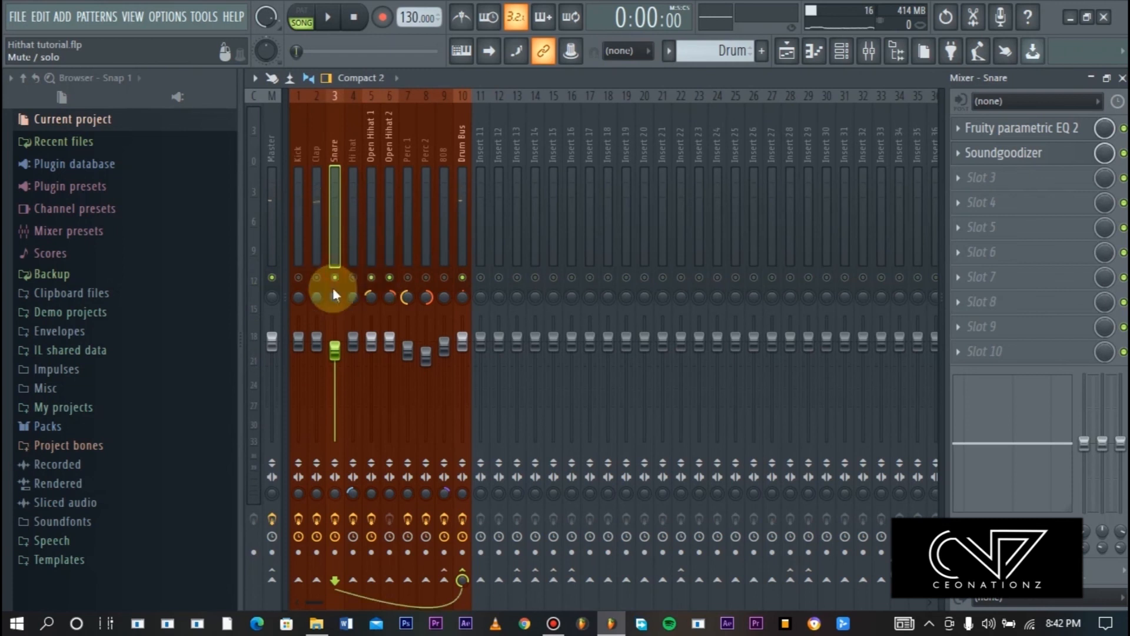
pyautogui.click(317, 277)
pyautogui.press('space')
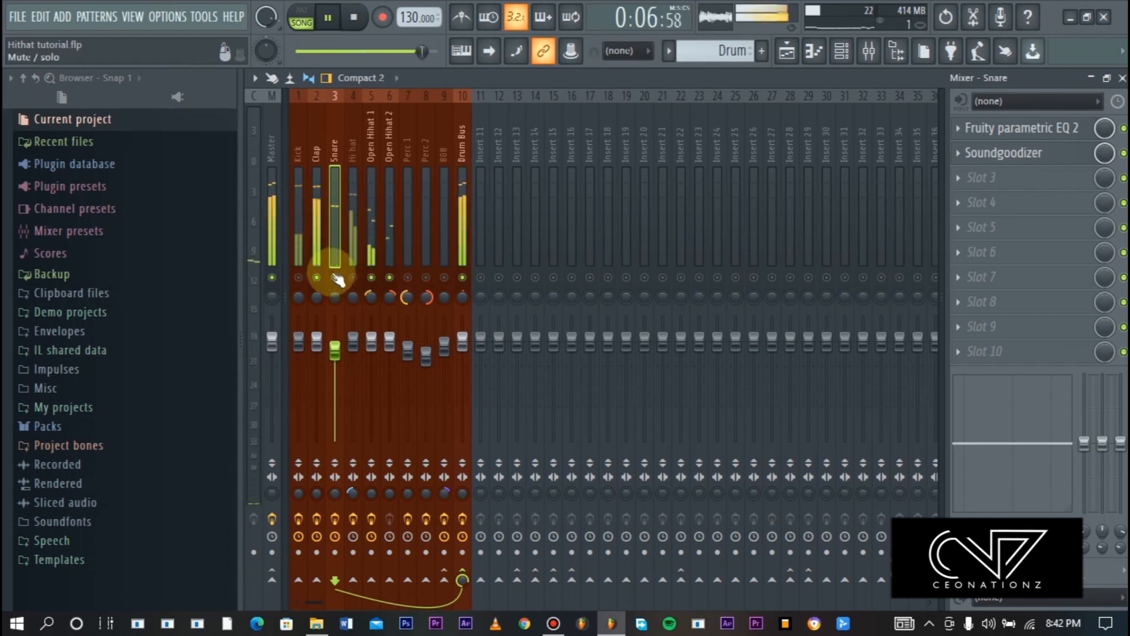
pyautogui.press('space')
pyautogui.rightClick(359, 275)
pyautogui.rightClick(360, 274)
# Return to the hi-hat piano roll and briefly play the pattern
pyautogui.press('F7')
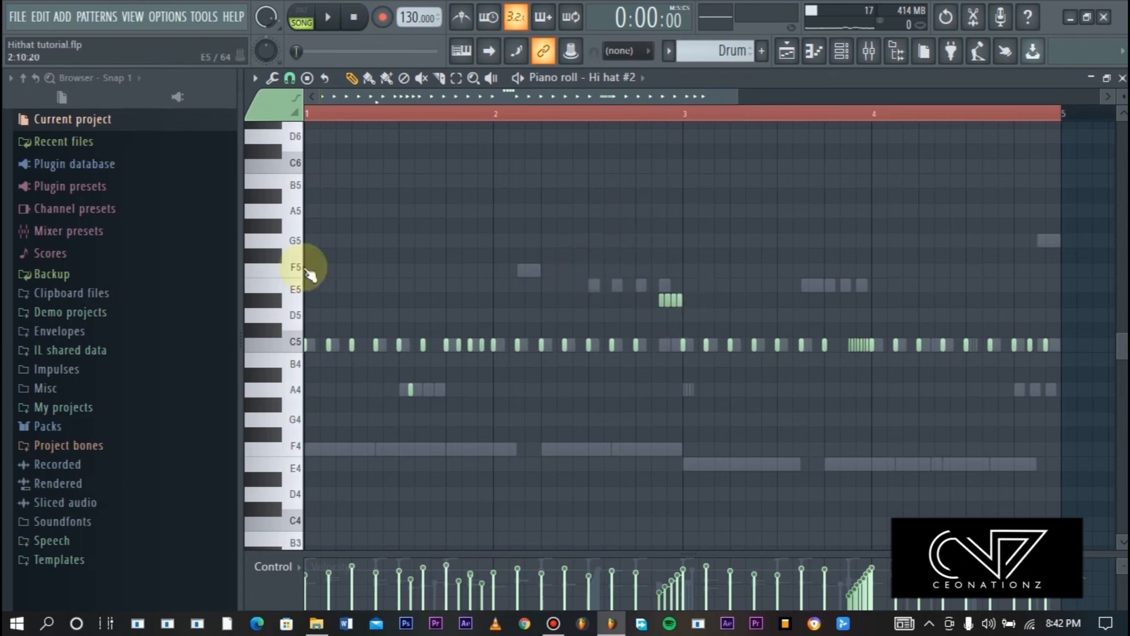
pyautogui.press('space')
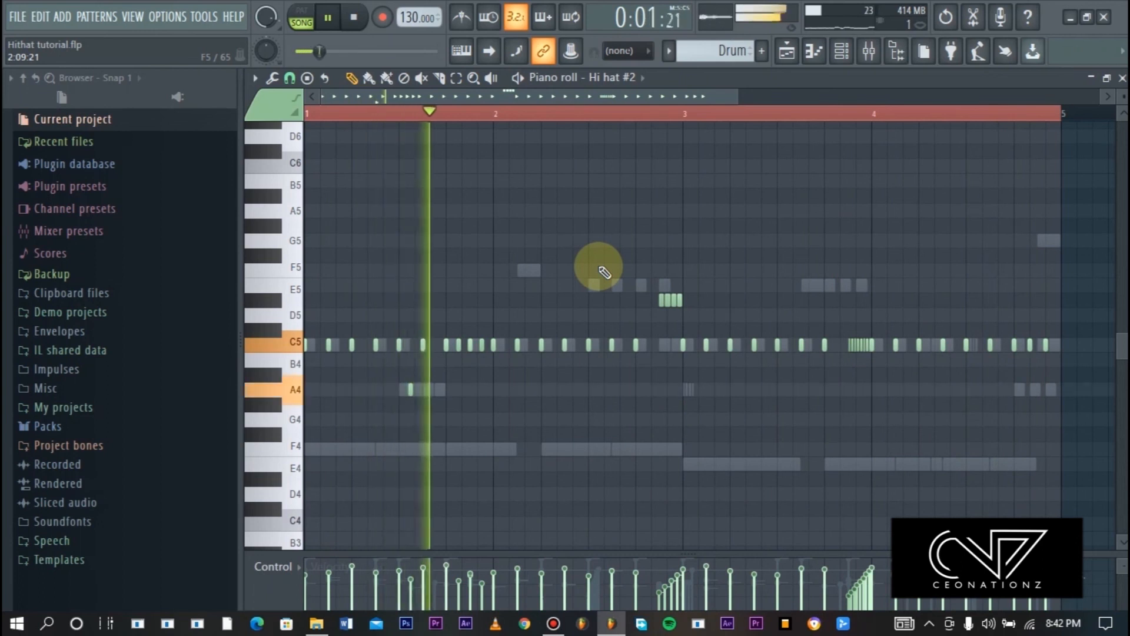
pyautogui.press('space')
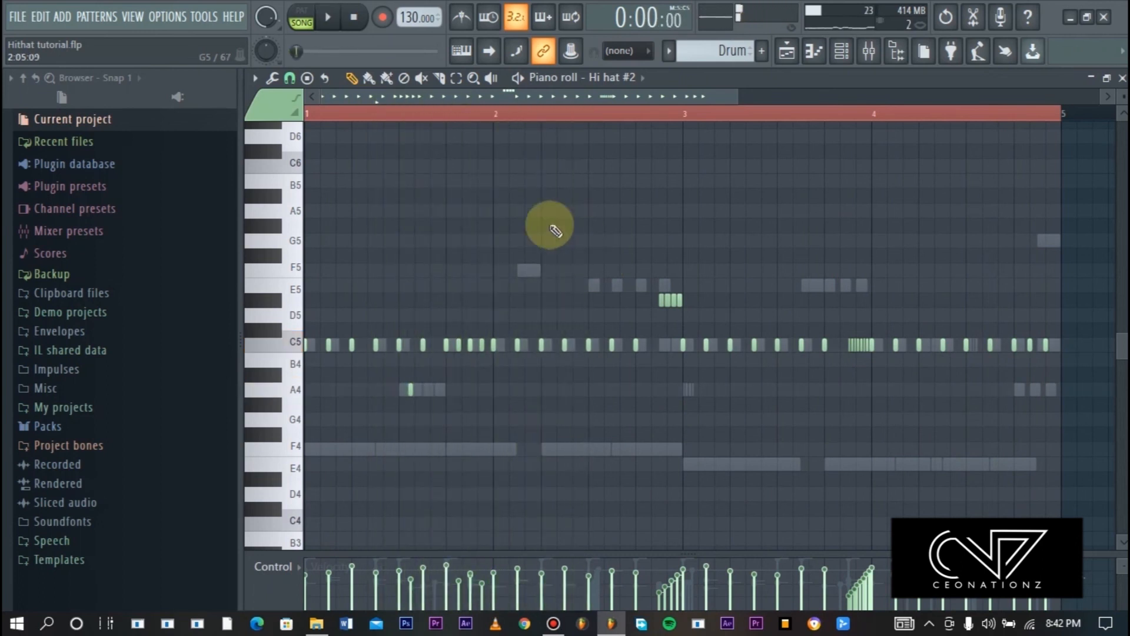